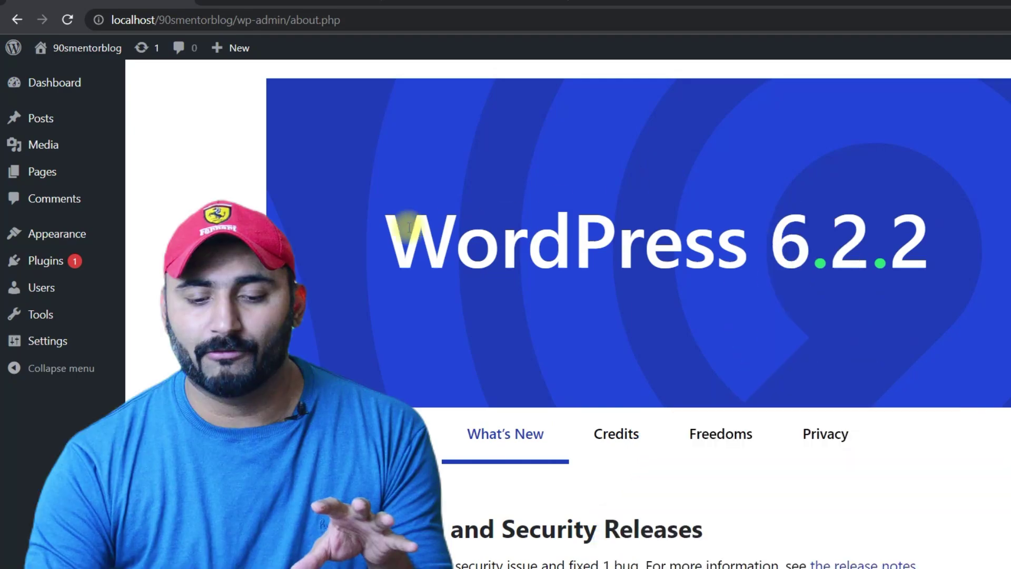
Look through the What's New page of WordPress 6.2.2, including its release notes and feature highlights.
drag(358, 226, 862, 217)
scroll(863, 217, down, 3)
scroll(447, 275, down, 14)
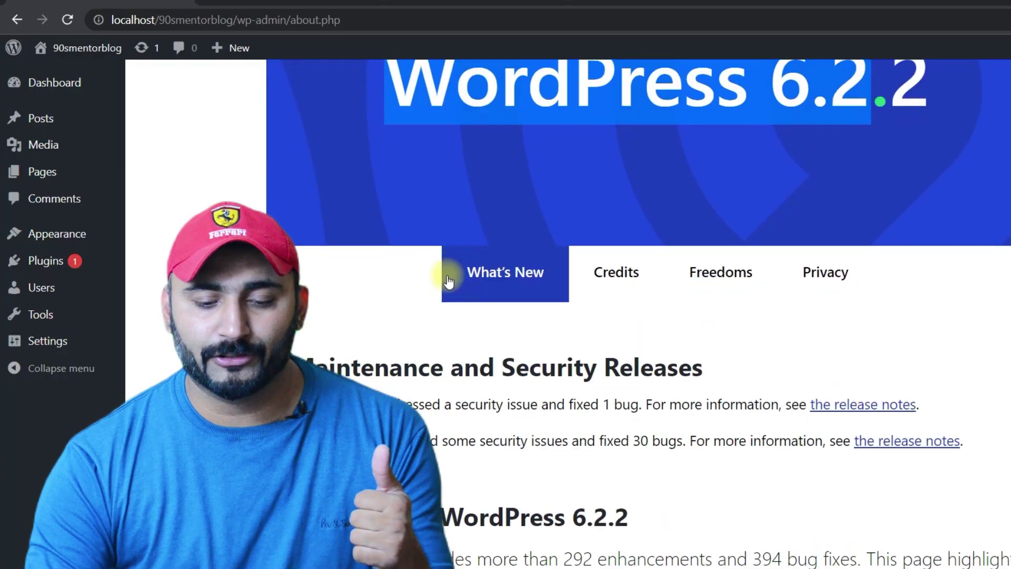
scroll(445, 236, down, 20)
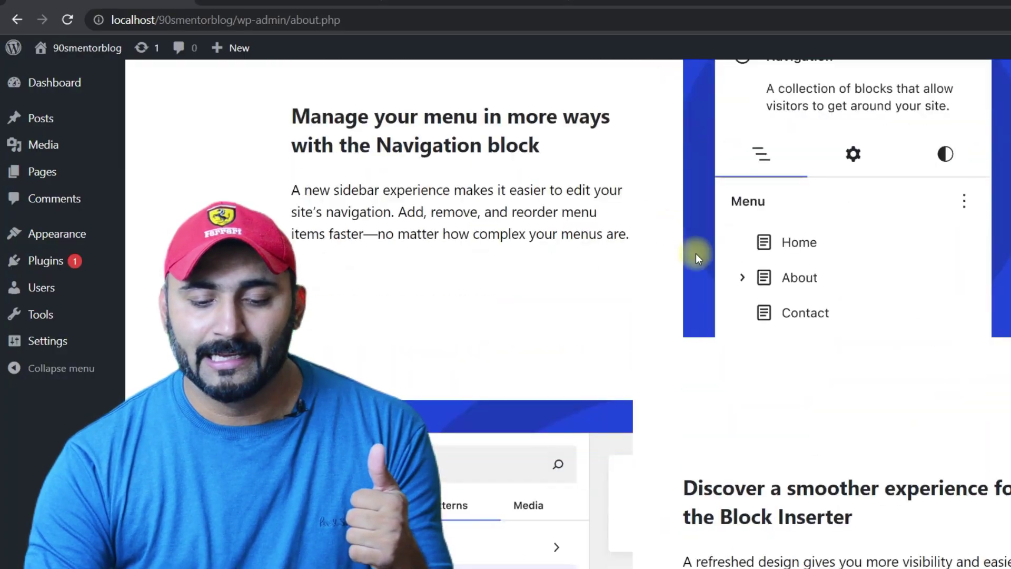
scroll(482, 238, down, 20)
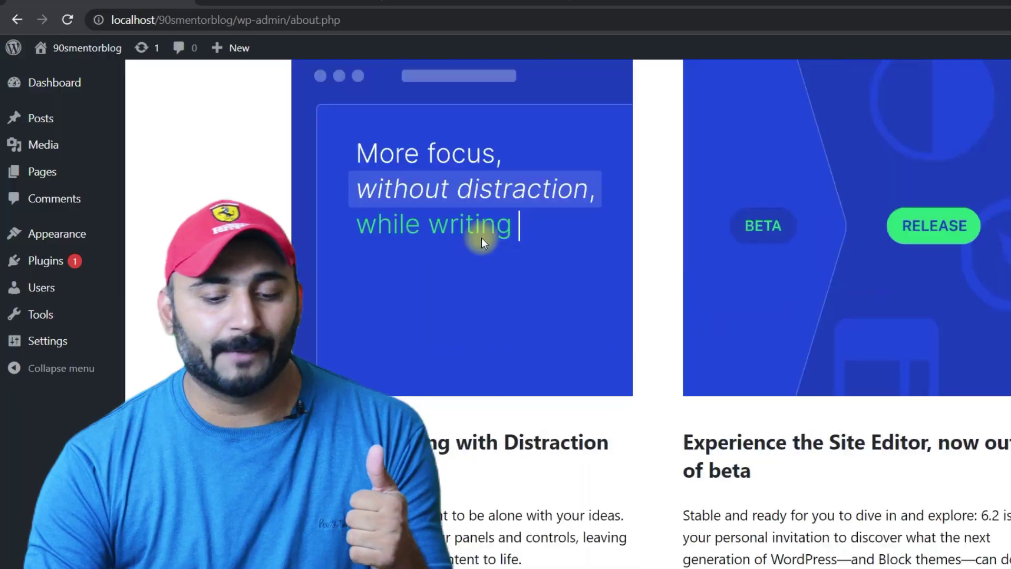
scroll(316, 190, up, 20)
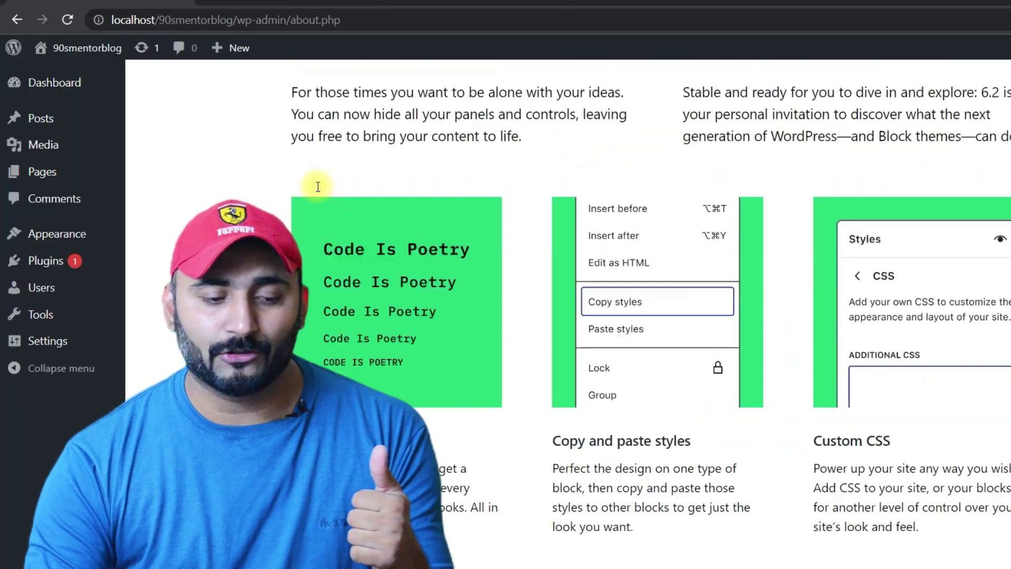
scroll(172, 175, up, 10)
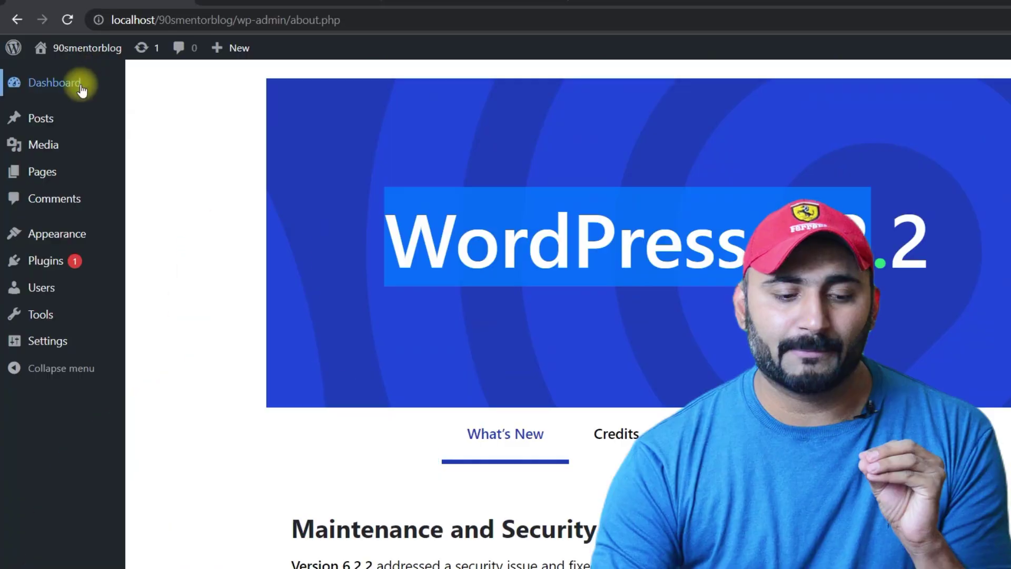
Open the WordPress Updates page and review the current version and the plugin updates section.
mouse_move(74, 84)
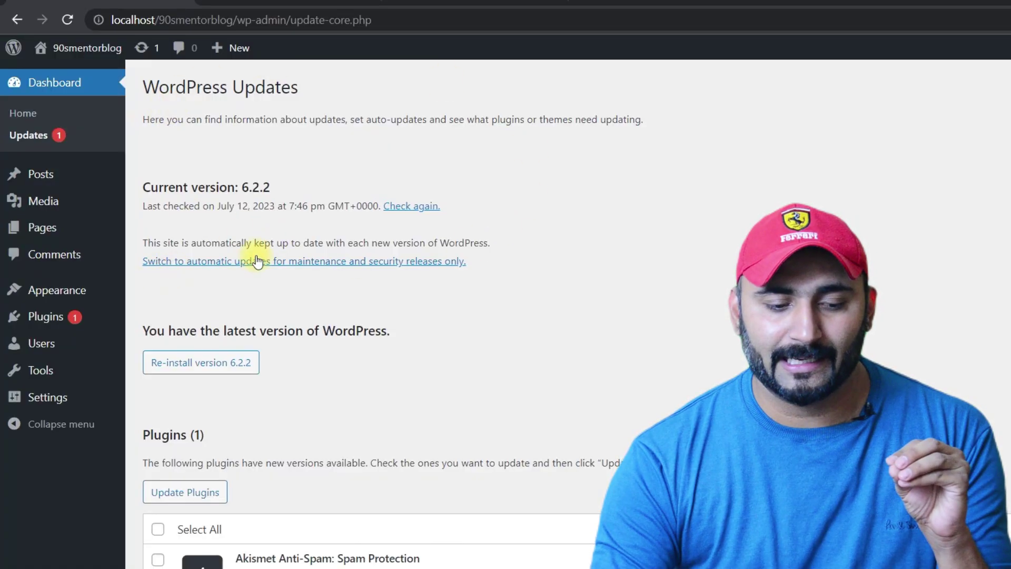
triple_click(145, 191)
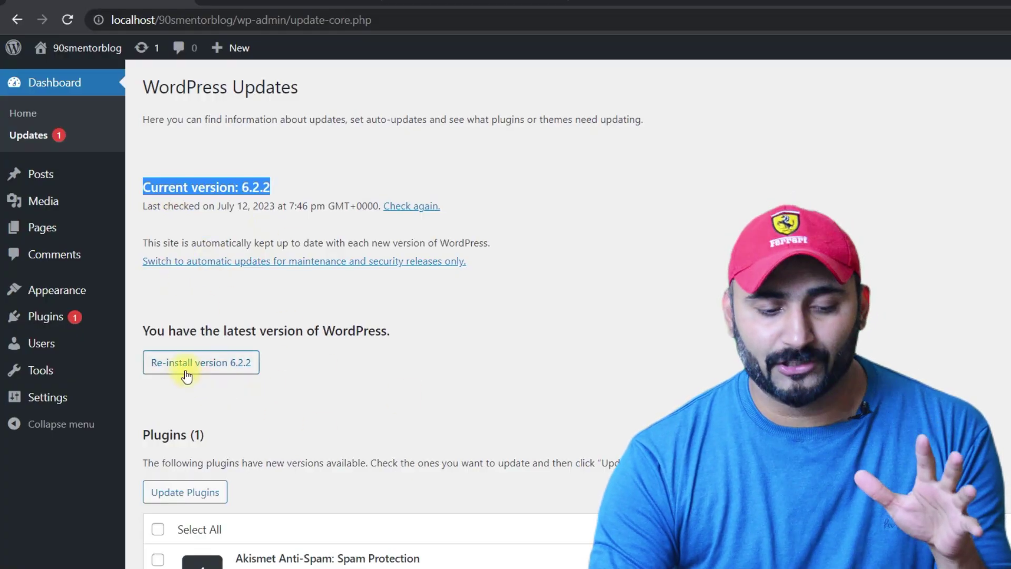
scroll(189, 374, down, 4)
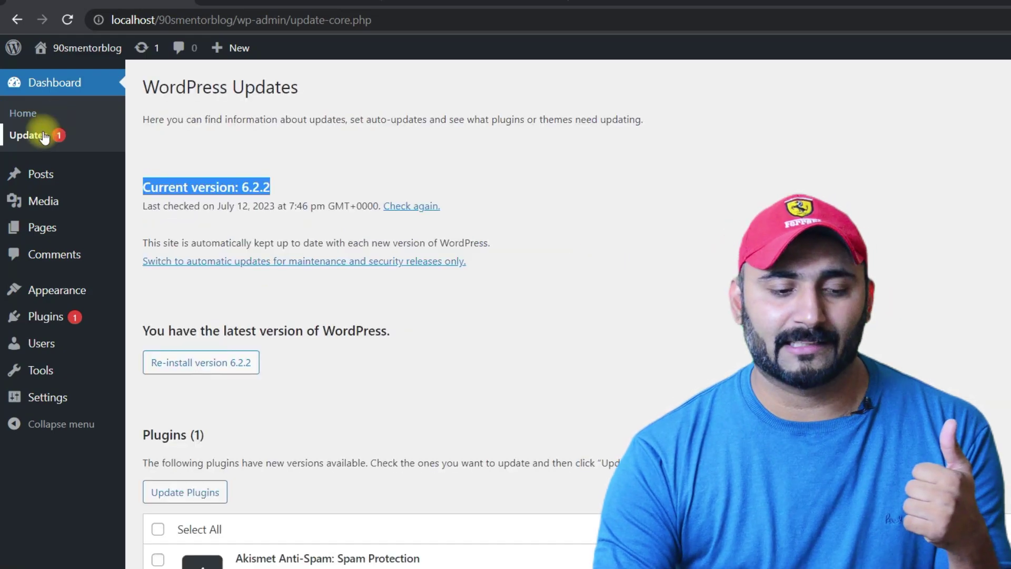
Open the list of all posts, and on the live site examine the "Hello world!" post's title, text, date, category and author.
mouse_move(34, 170)
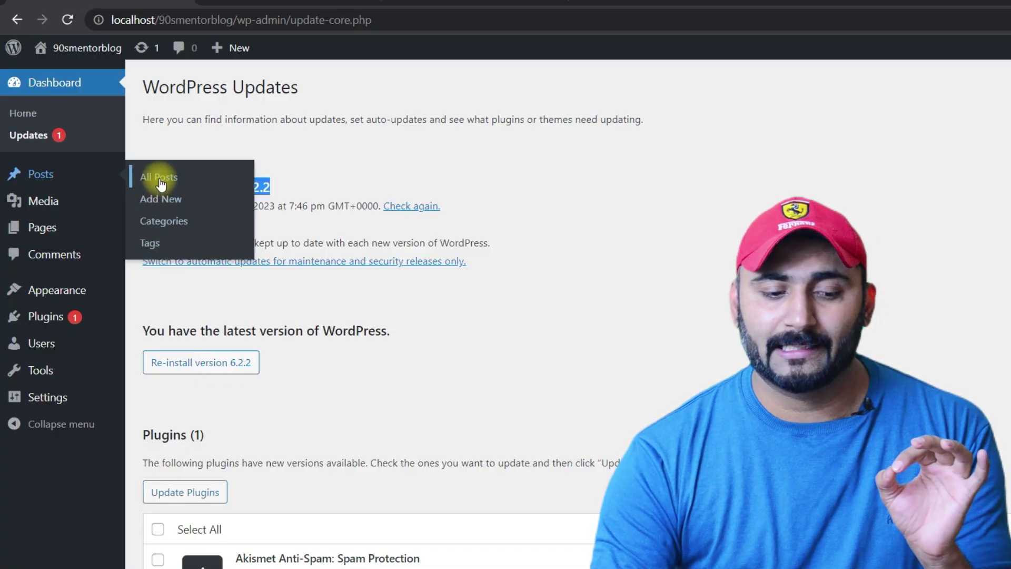
click(159, 179)
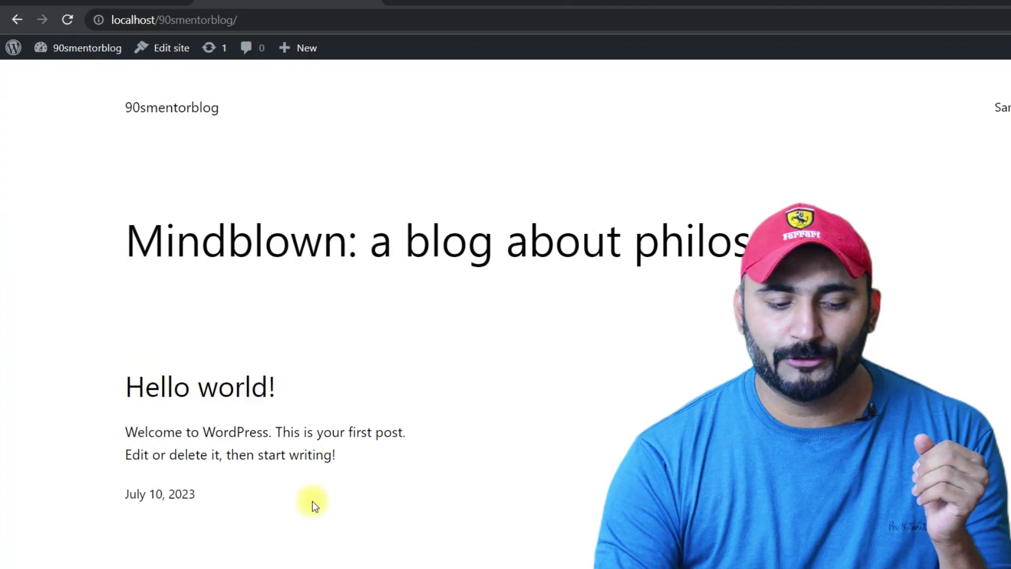
click(177, 394)
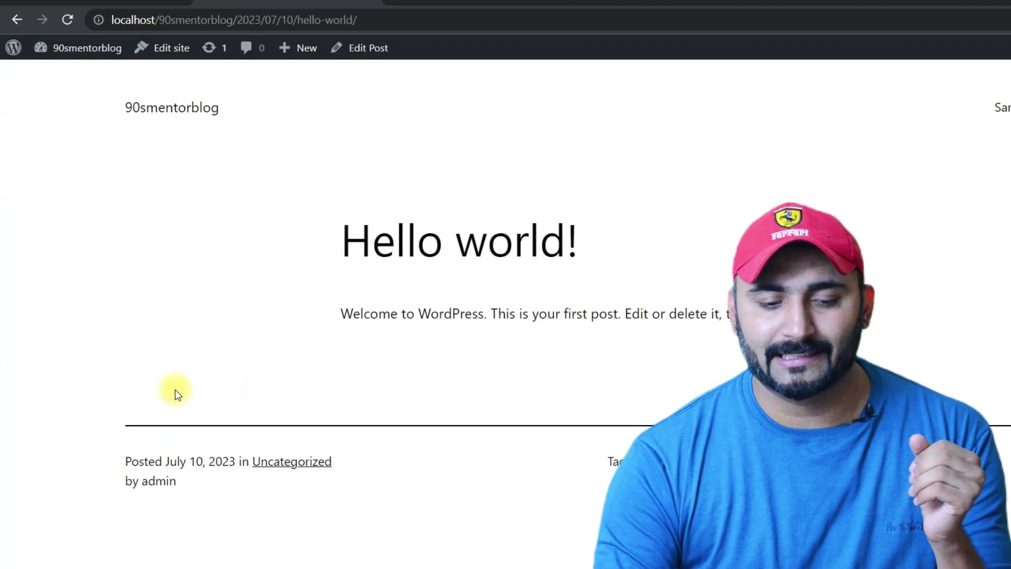
scroll(371, 151, down, 4)
scroll(371, 151, up, 3)
drag(338, 153, 711, 183)
drag(758, 236, 363, 241)
drag(115, 378, 237, 384)
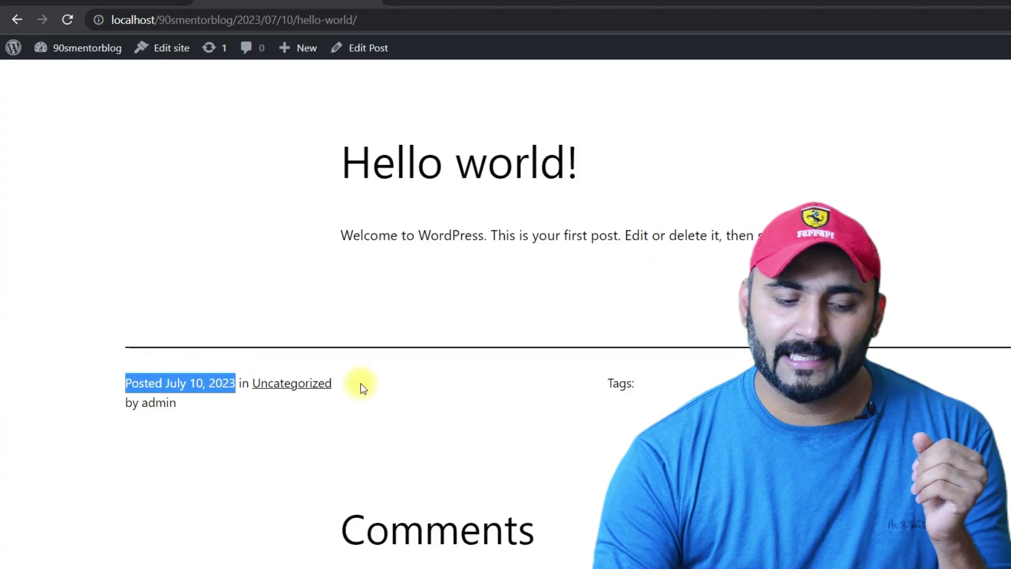
drag(372, 384, 271, 384)
drag(219, 409, 157, 402)
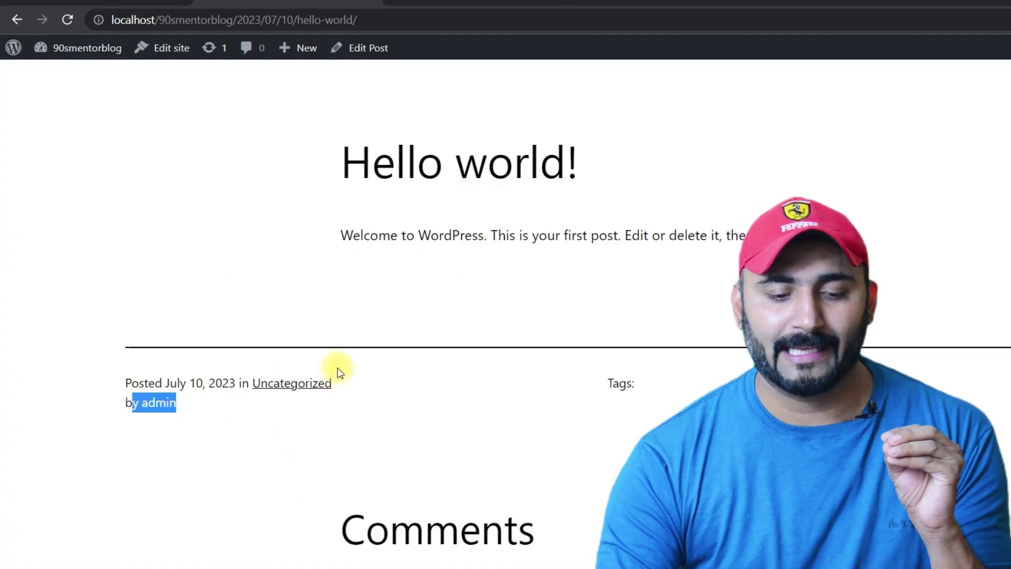
Return to the admin area and view the media library and the list of all pages.
key(alt+Left)
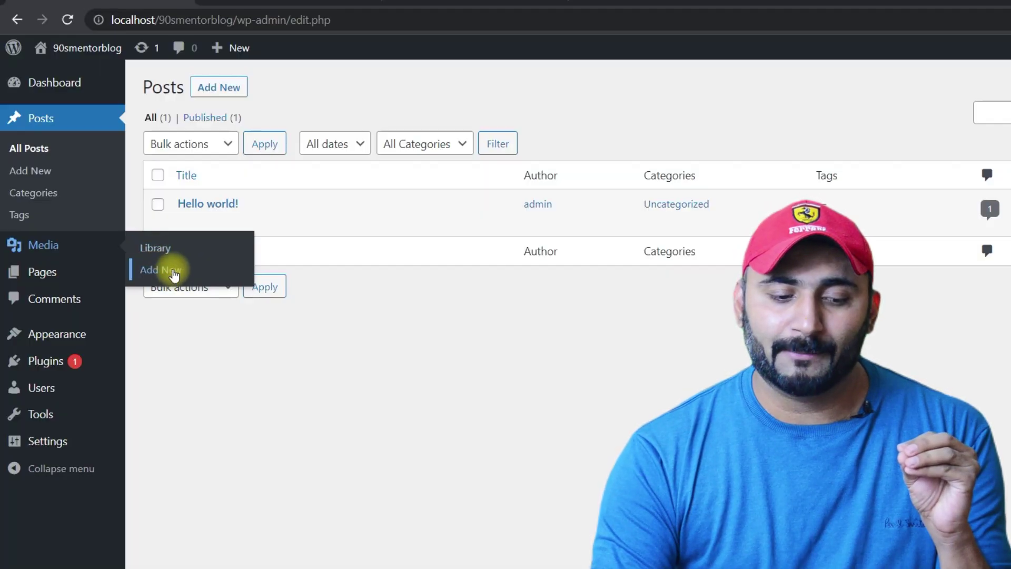
click(156, 248)
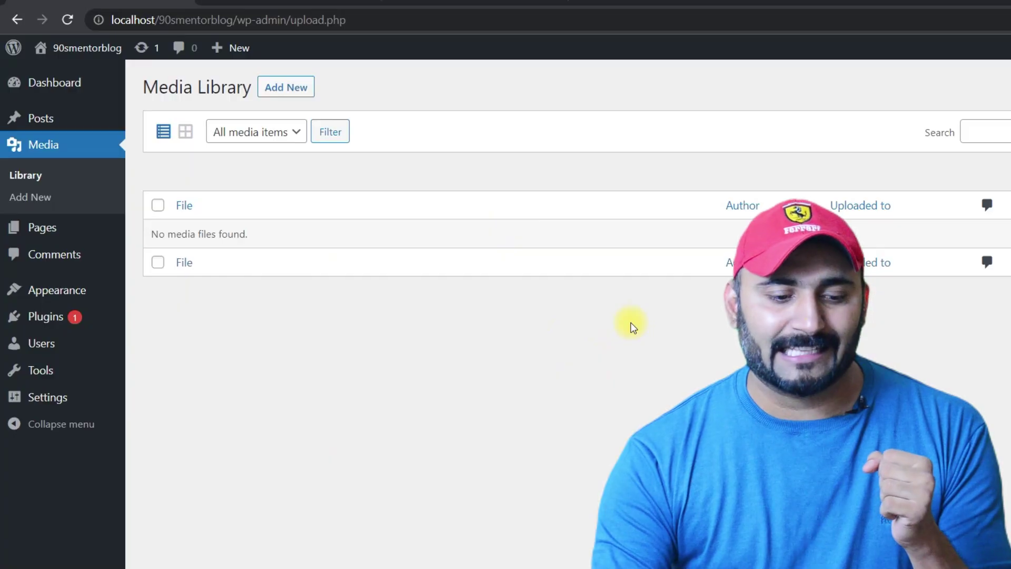
mouse_move(58, 232)
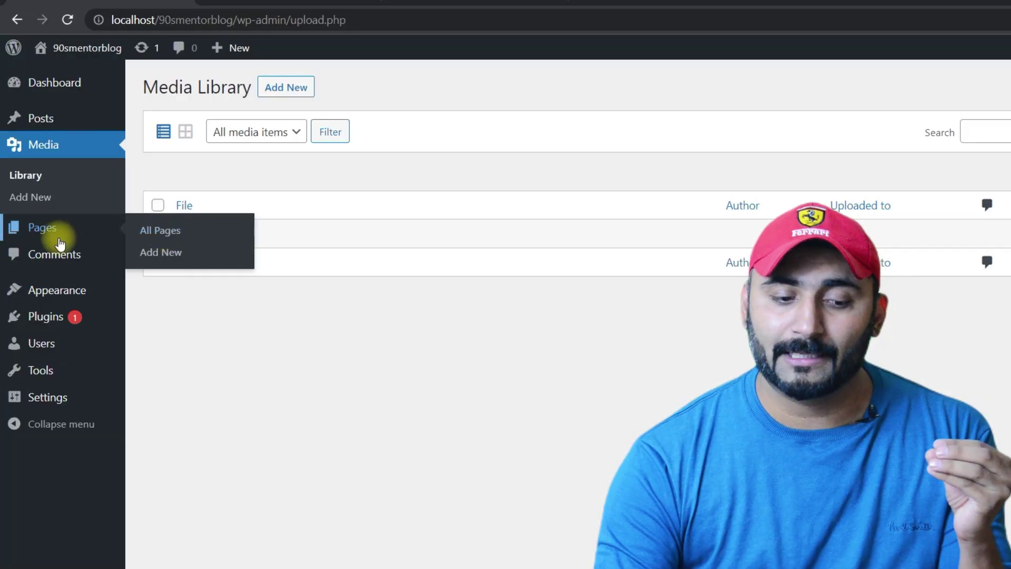
click(165, 236)
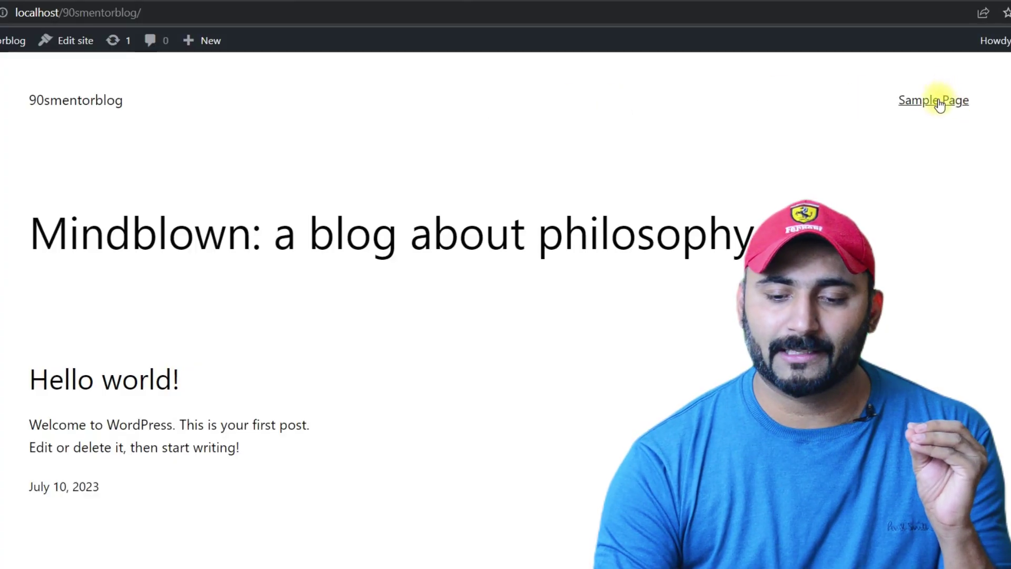
Open the Sample Page from the live site's navigation and read through its content.
click(940, 104)
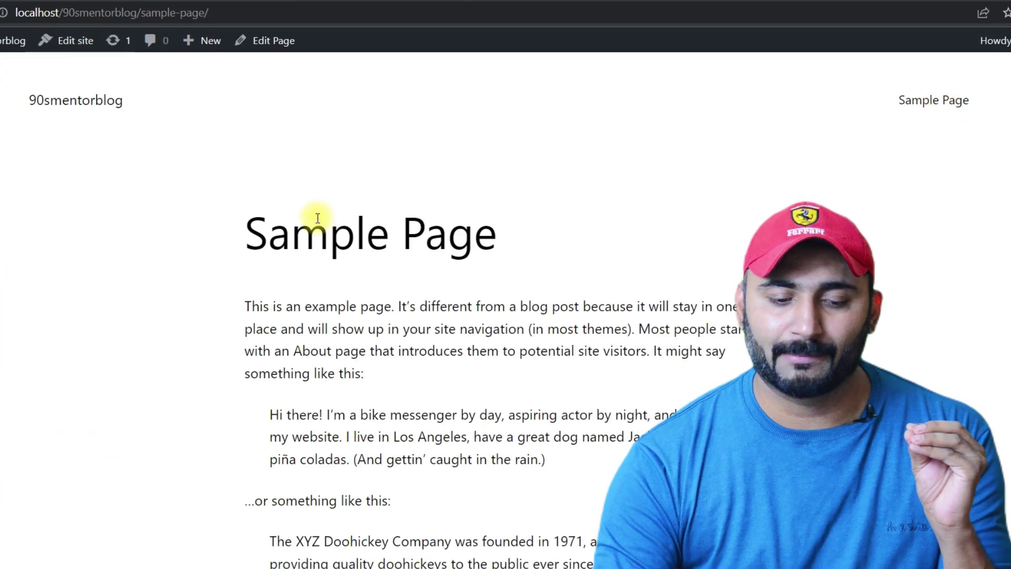
scroll(318, 218, down, 5)
scroll(348, 278, up, 5)
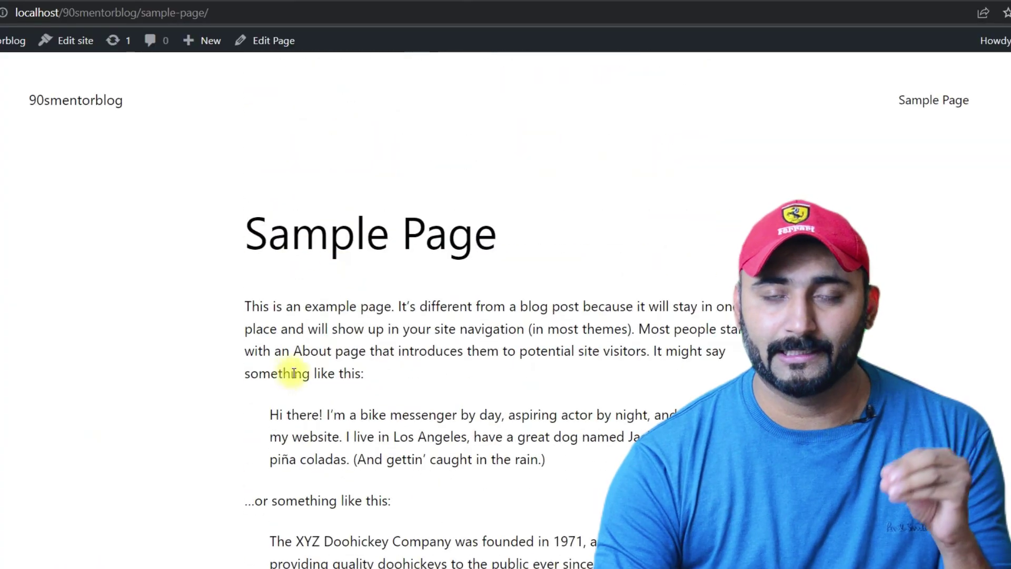
scroll(294, 373, down, 4)
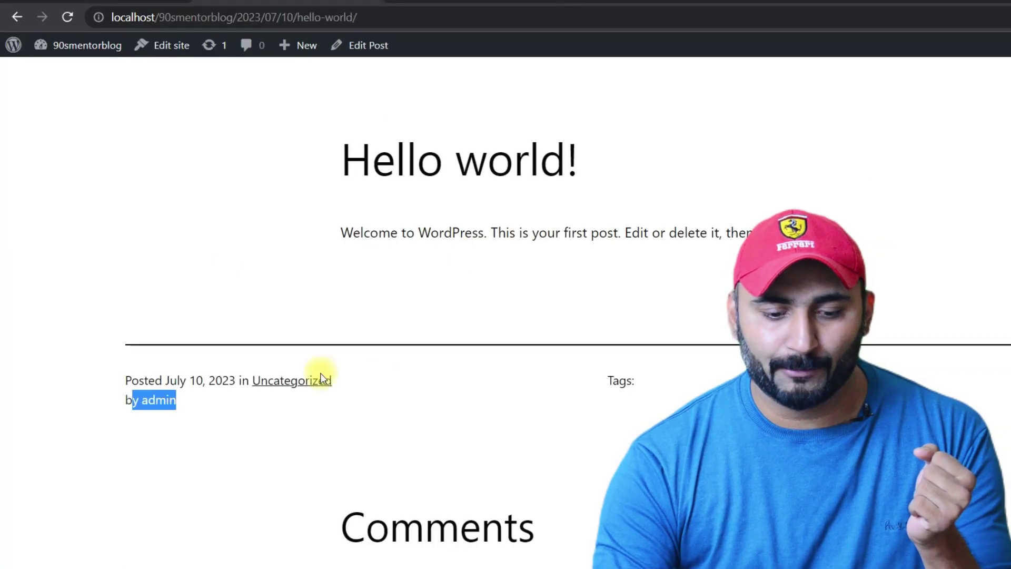
Examine the comments section and the Leave a Reply form on the live "Hello world!" post.
scroll(526, 211, down, 10)
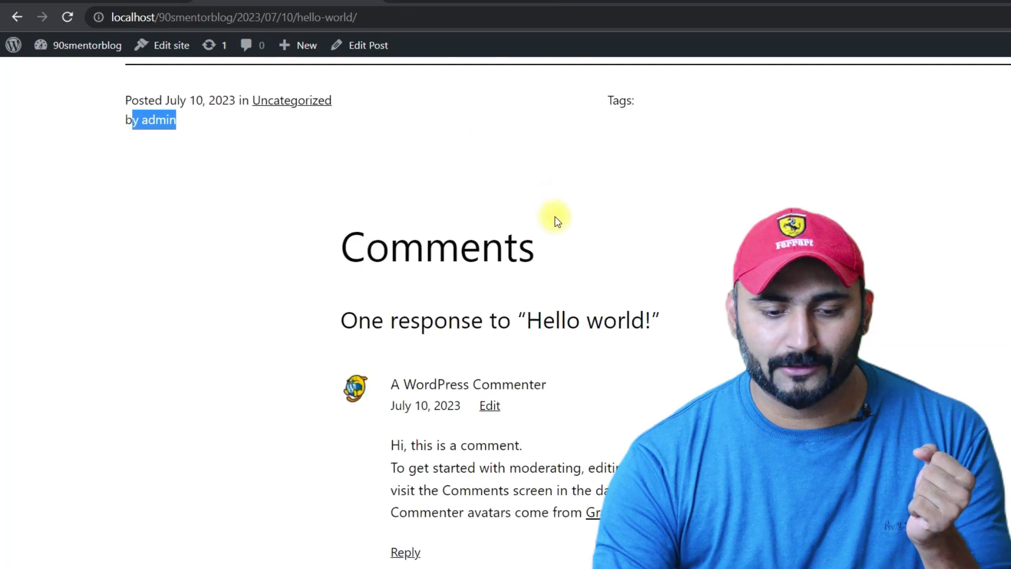
scroll(547, 243, up, 2)
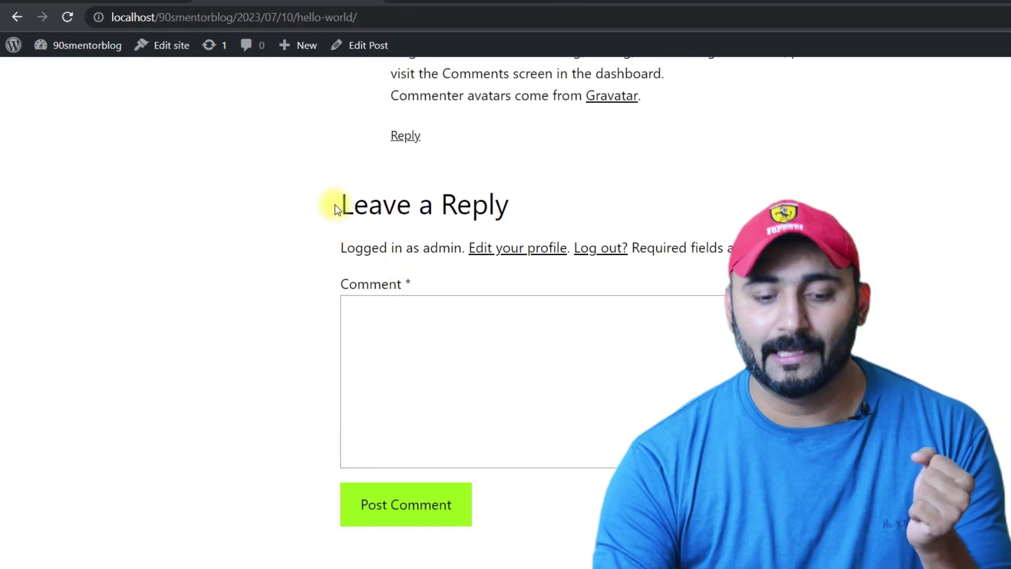
drag(334, 204, 510, 200)
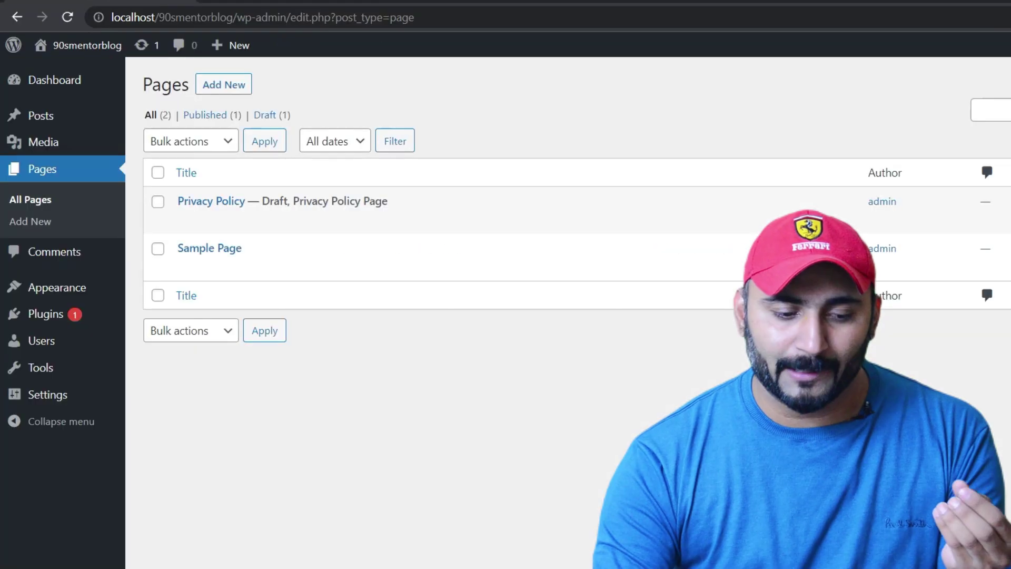
Unapprove the comment on the "Hello world!" post and reload the live post to check its comments section.
click(57, 256)
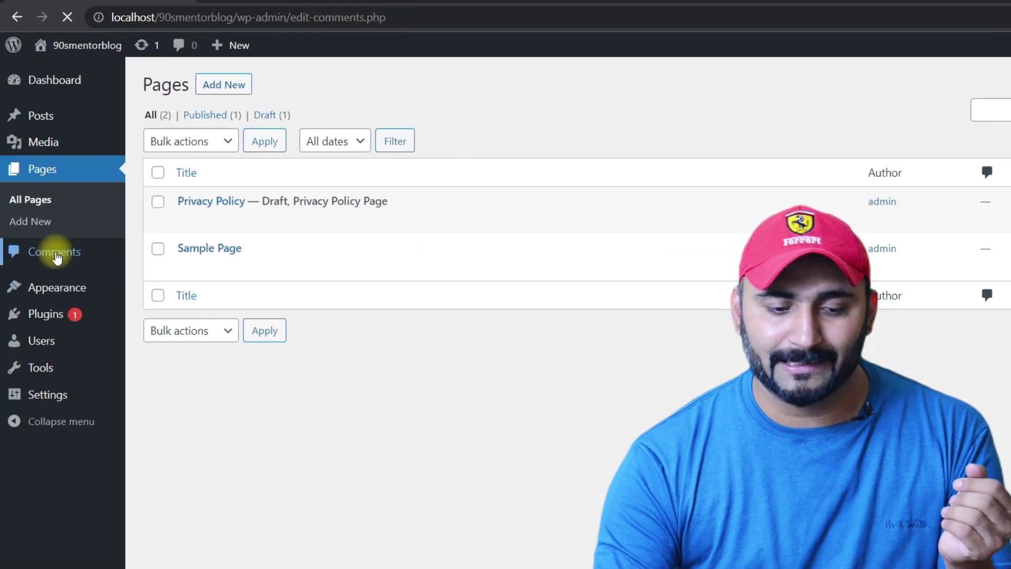
mouse_move(333, 228)
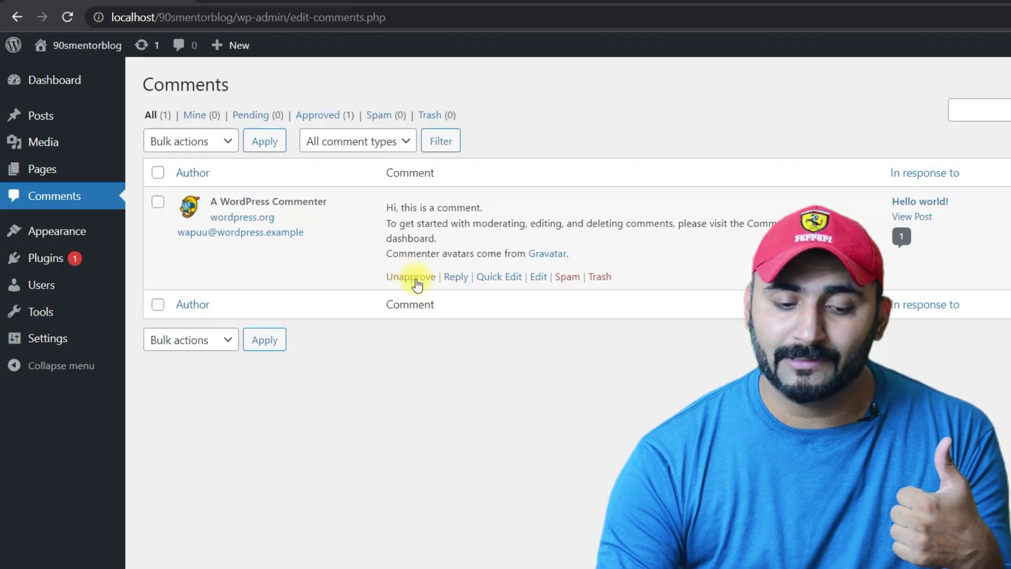
click(416, 283)
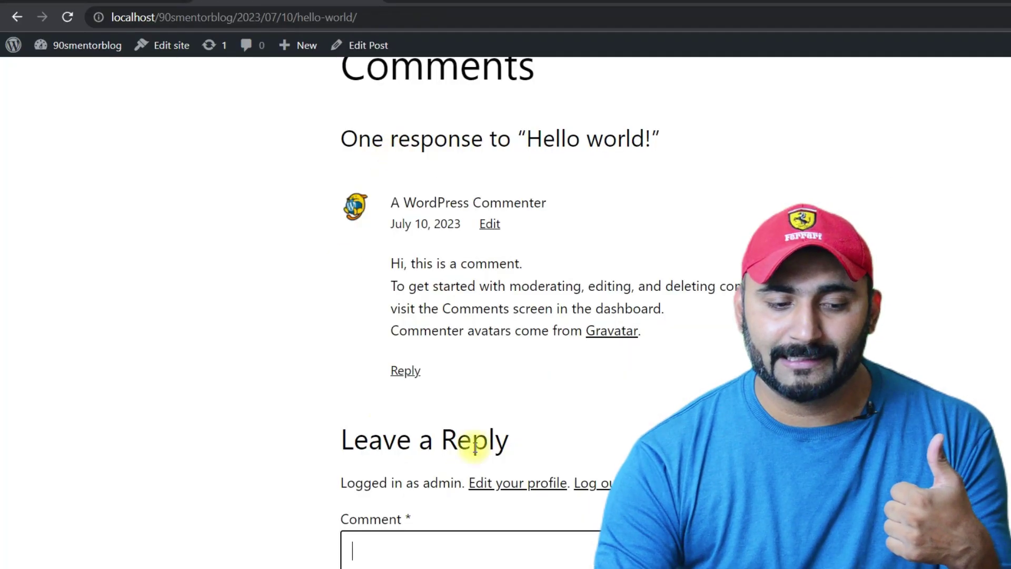
click(68, 17)
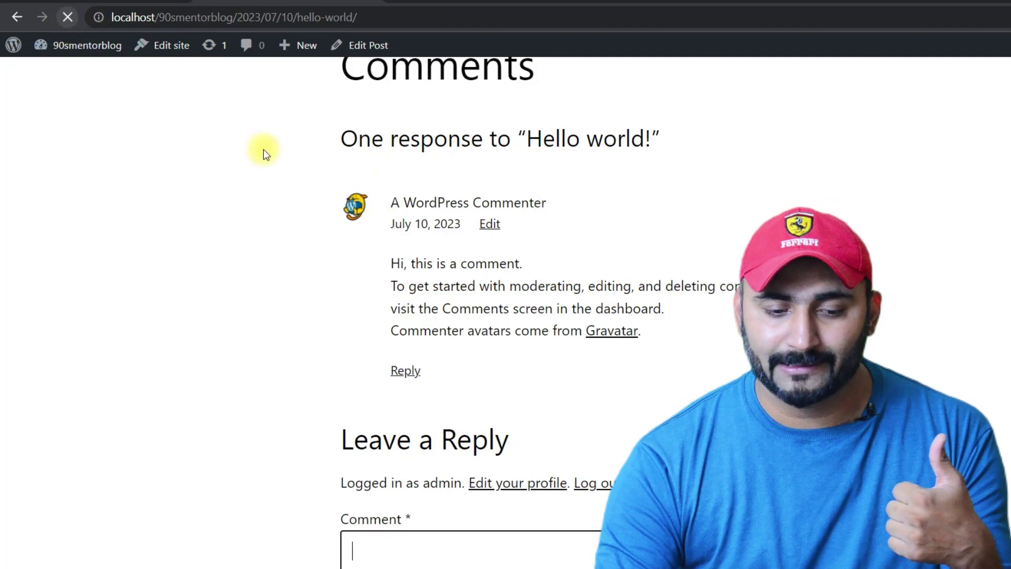
scroll(411, 263, up, 7)
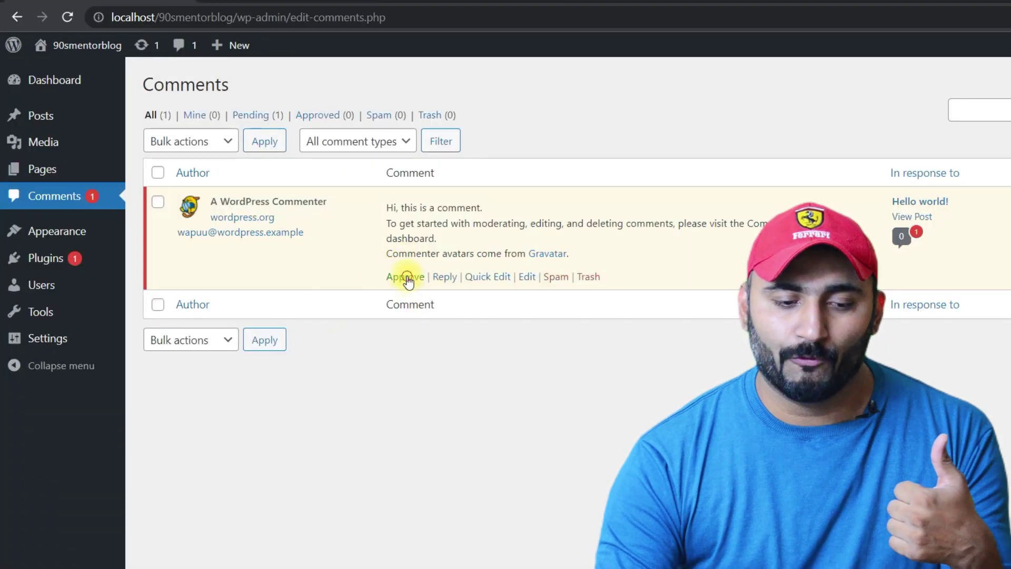
Approve the pending comment on the "Hello world!" post again and reload the live post to check it.
click(406, 278)
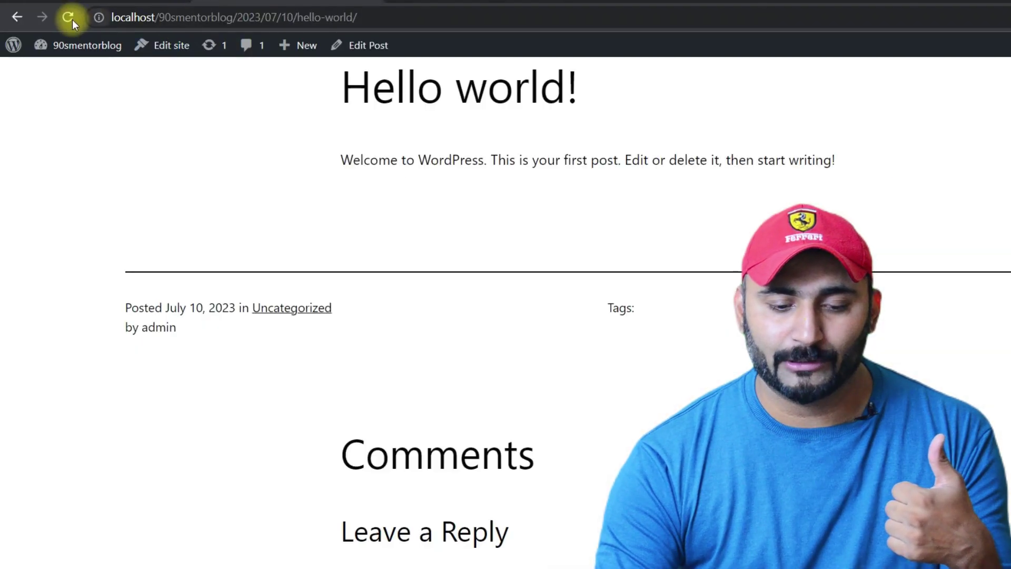
click(67, 18)
scroll(400, 300, down, 4)
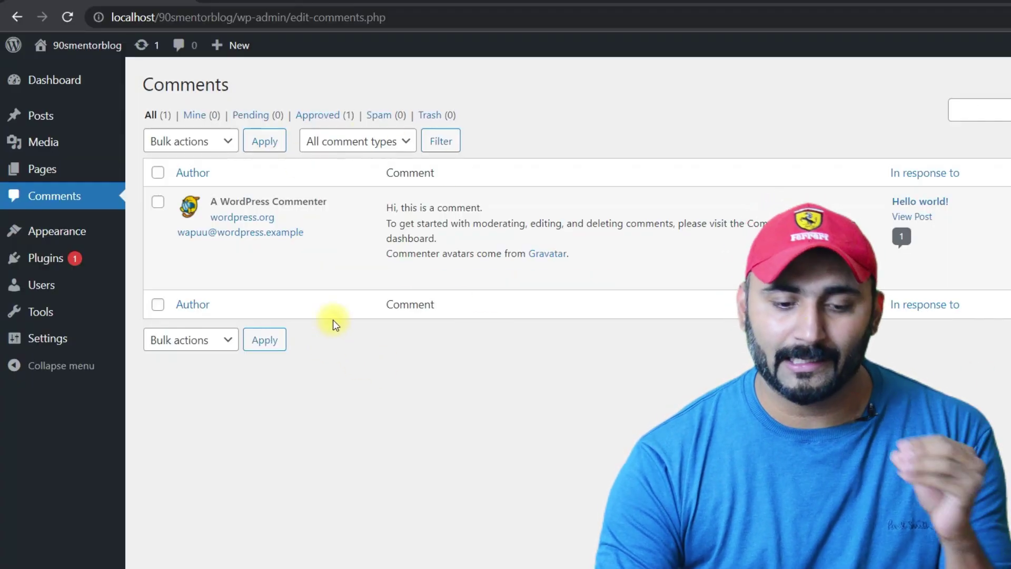
View the installed themes in the Appearance settings, and open the site editor.
mouse_move(416, 278)
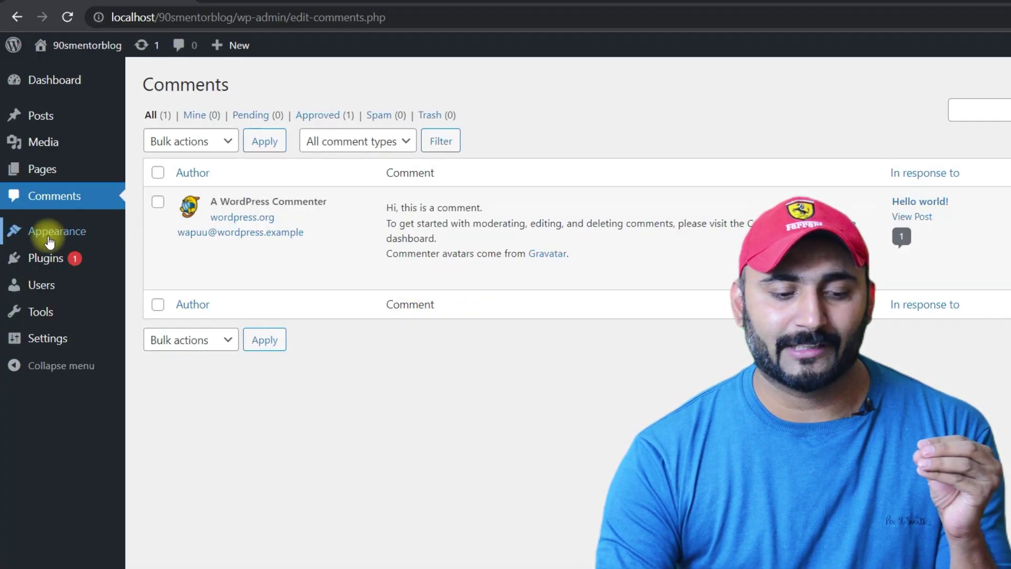
mouse_move(50, 231)
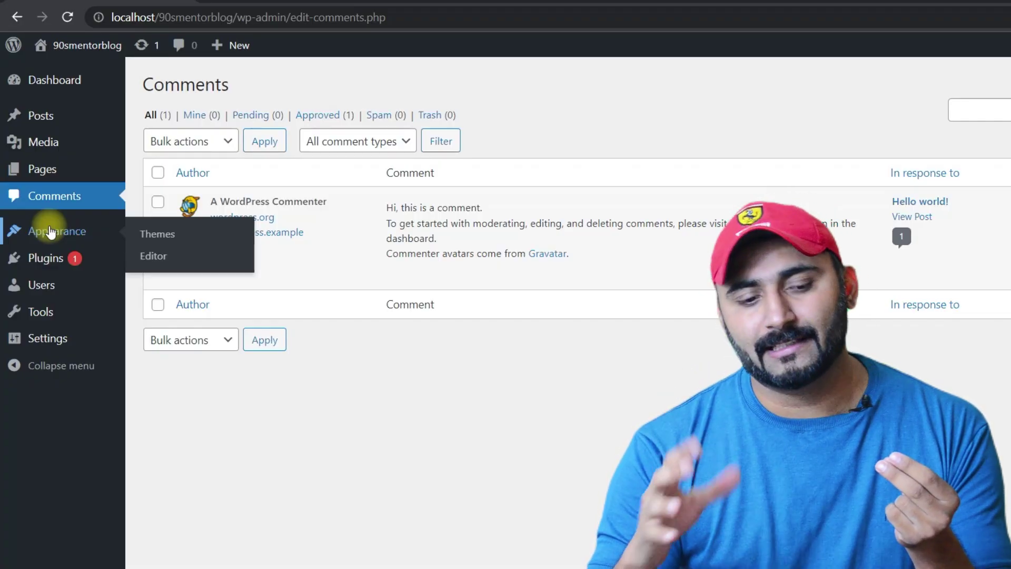
mouse_move(68, 230)
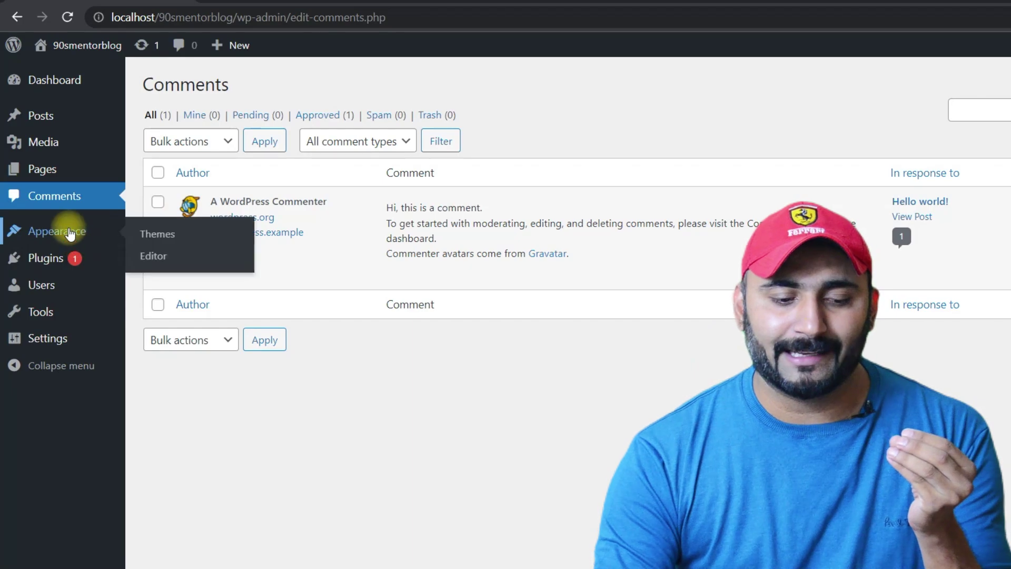
click(162, 235)
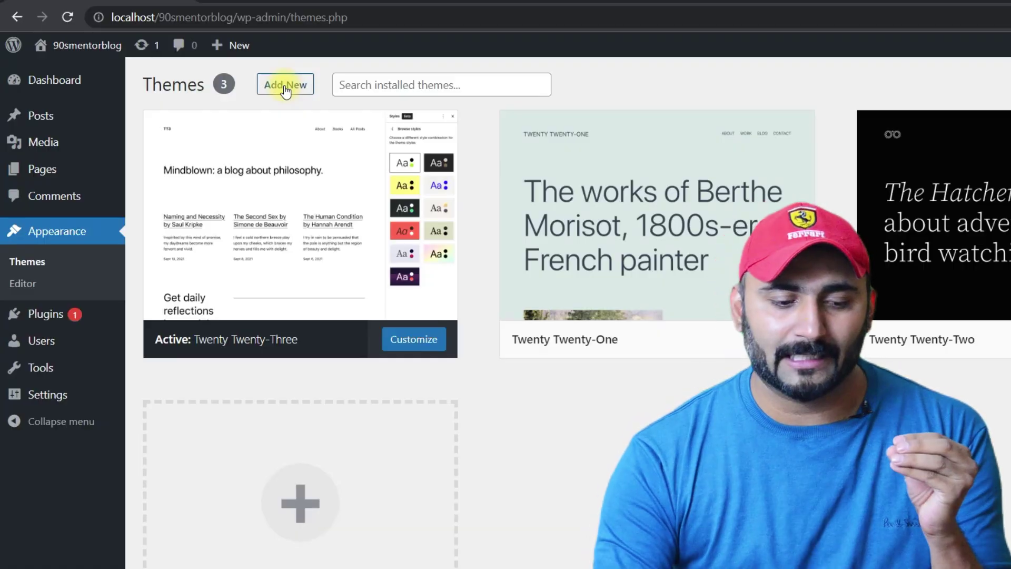
click(16, 287)
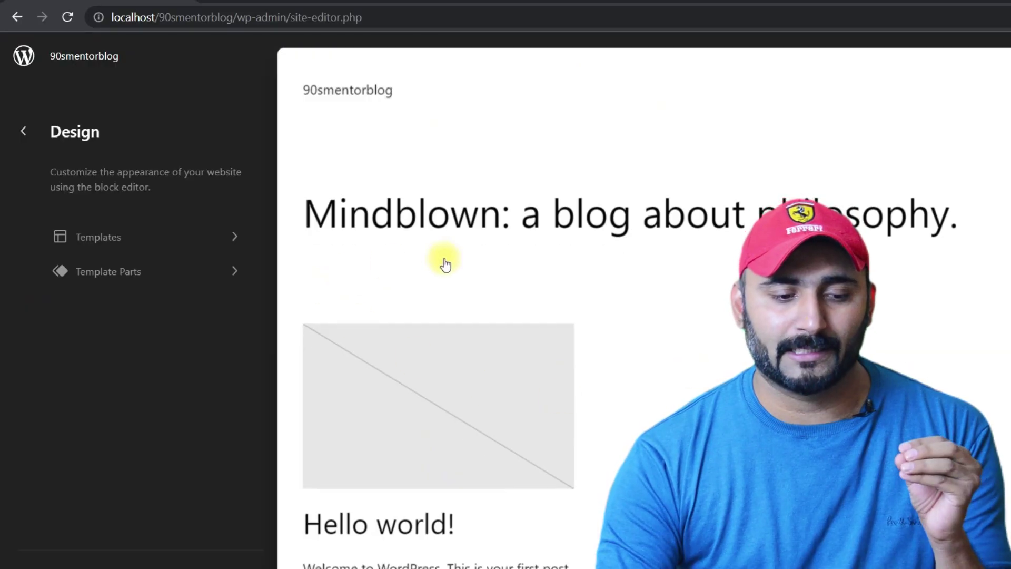
Leave the site editor and view the list of installed plugins.
click(17, 17)
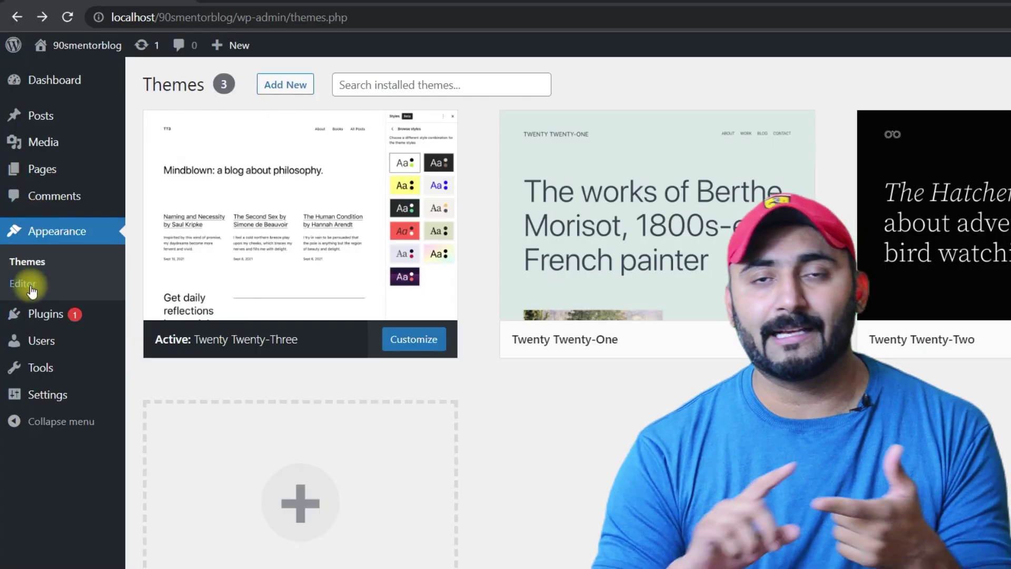
mouse_move(35, 315)
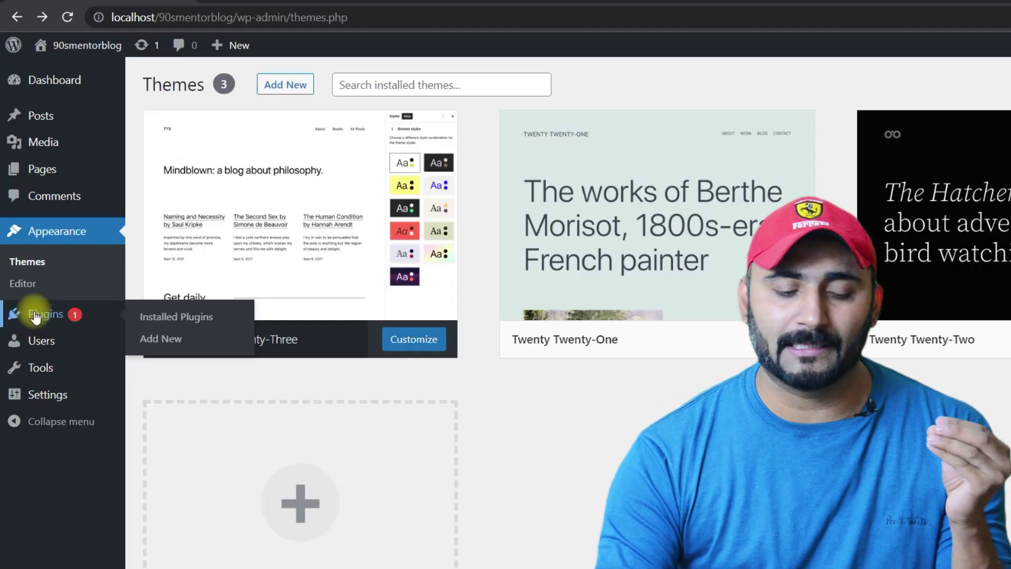
click(158, 316)
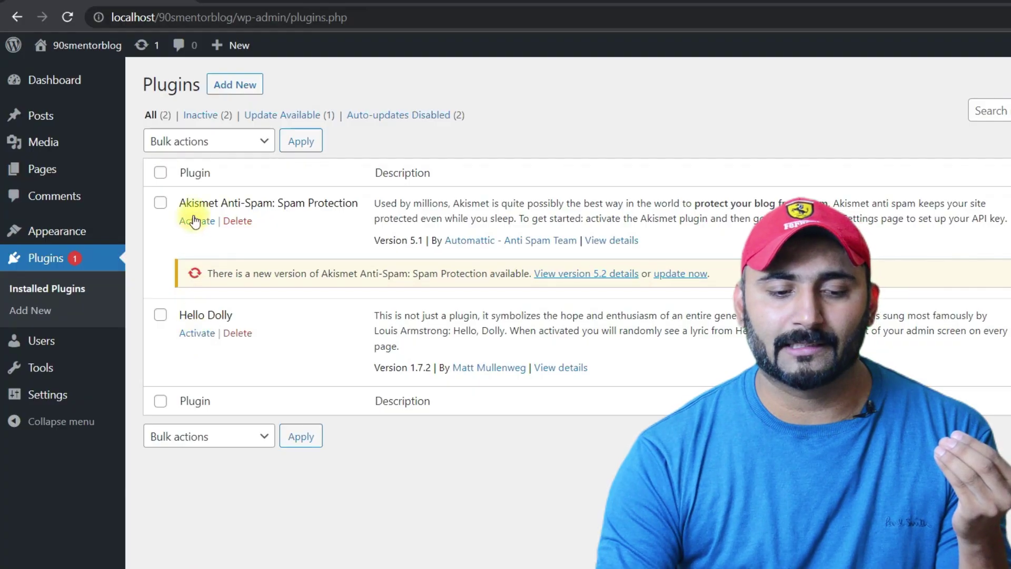
Open the page for adding plugins and browse the featured plugins.
click(235, 85)
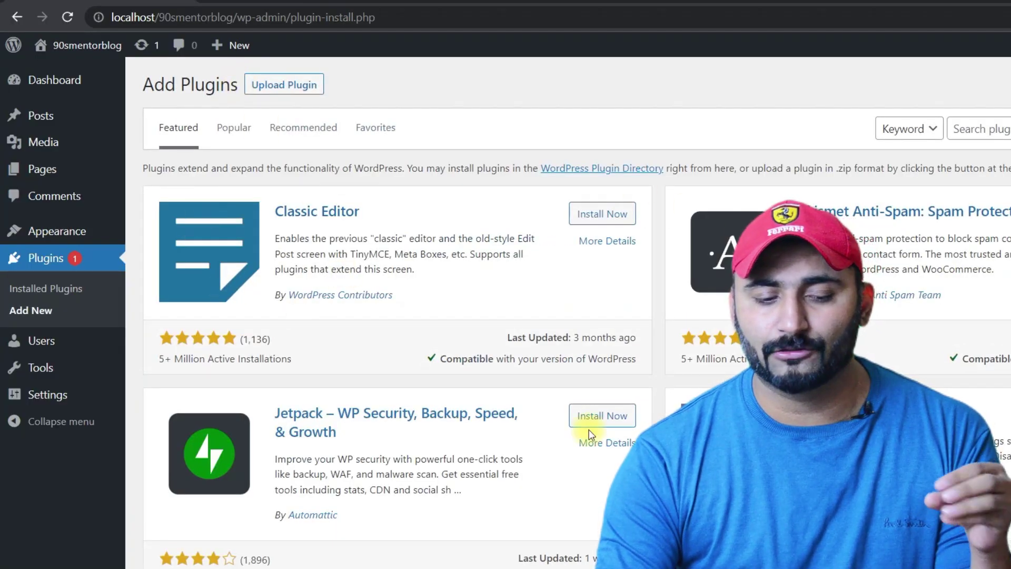
scroll(610, 305, down, 10)
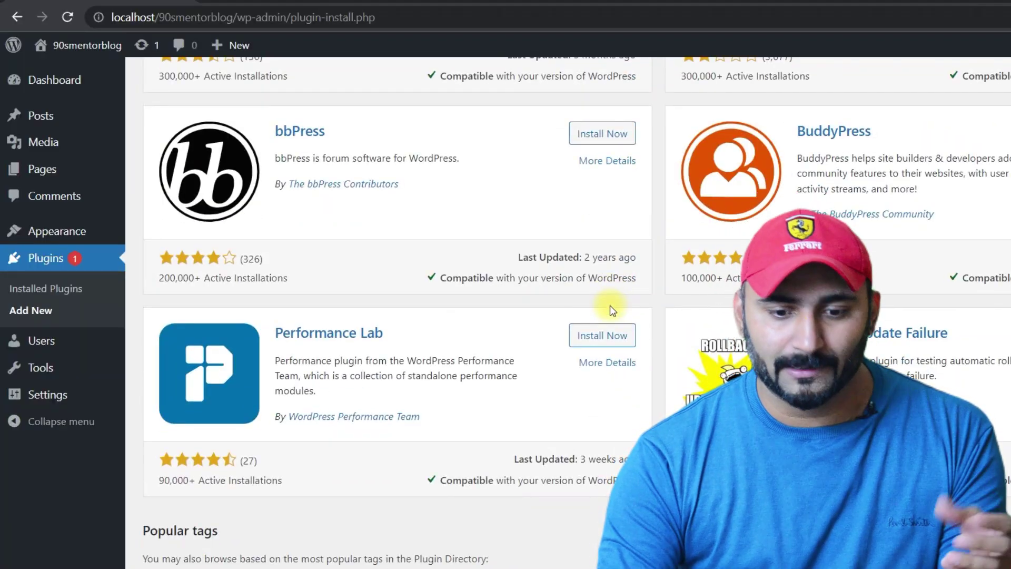
scroll(609, 305, up, 10)
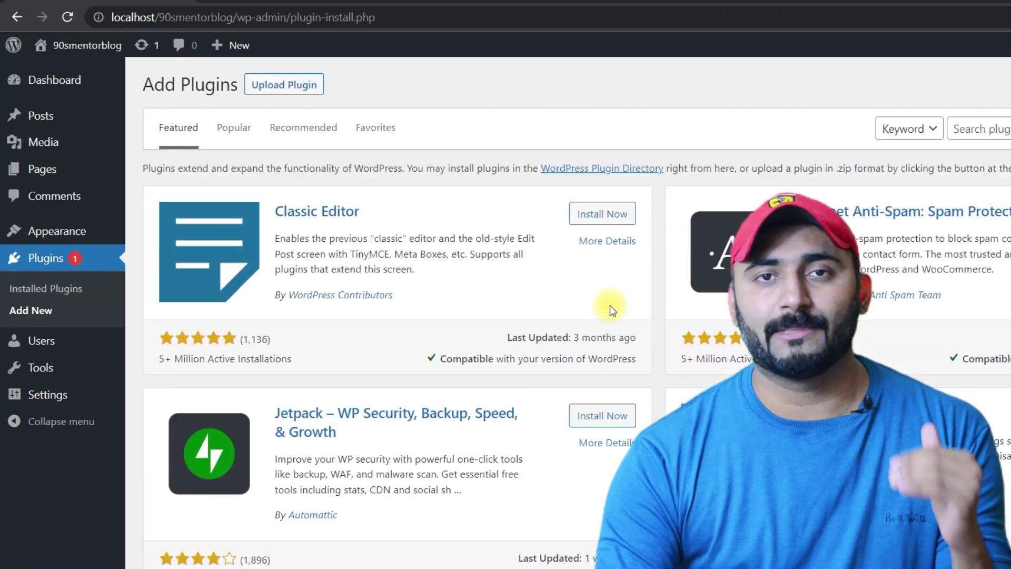
scroll(610, 305, down, 3)
scroll(609, 305, up, 3)
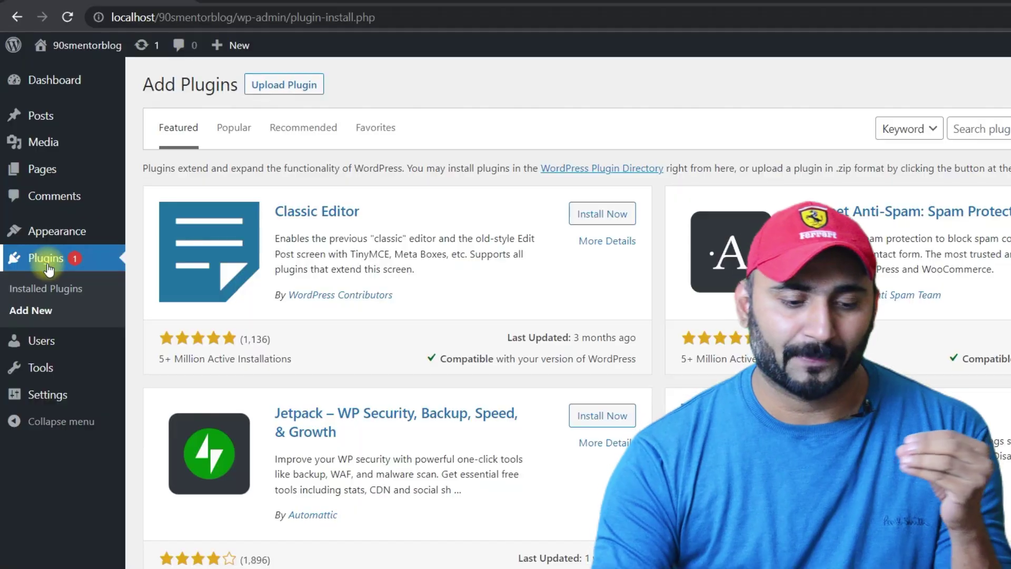
View the list of all users and show the roles that can be assigned to them.
mouse_move(42, 343)
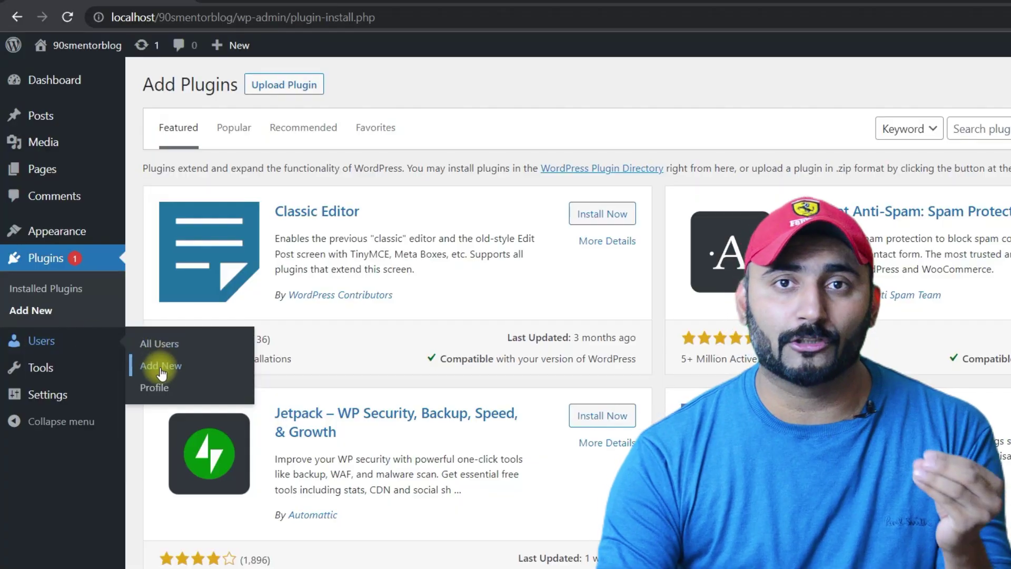
click(151, 341)
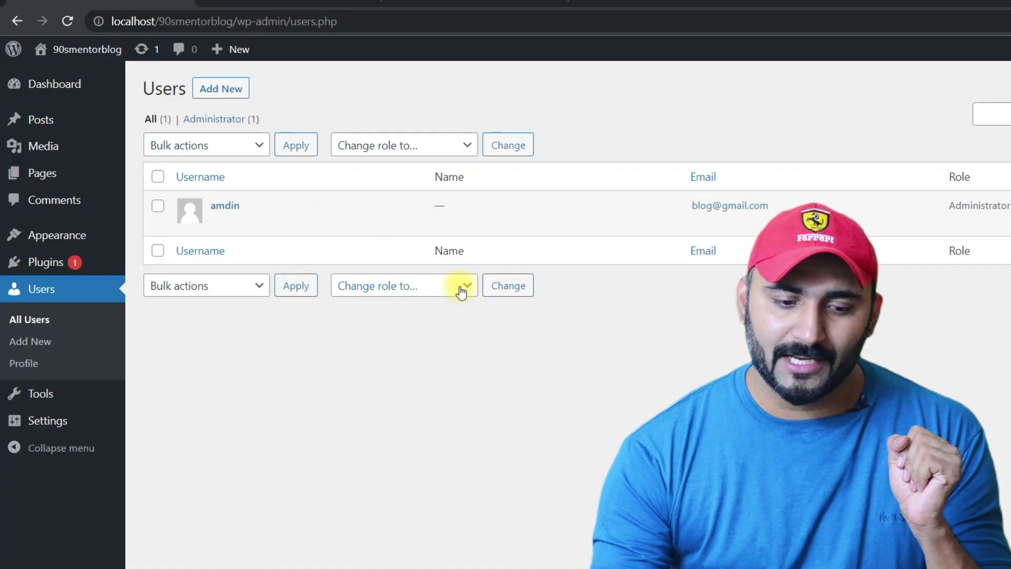
click(463, 290)
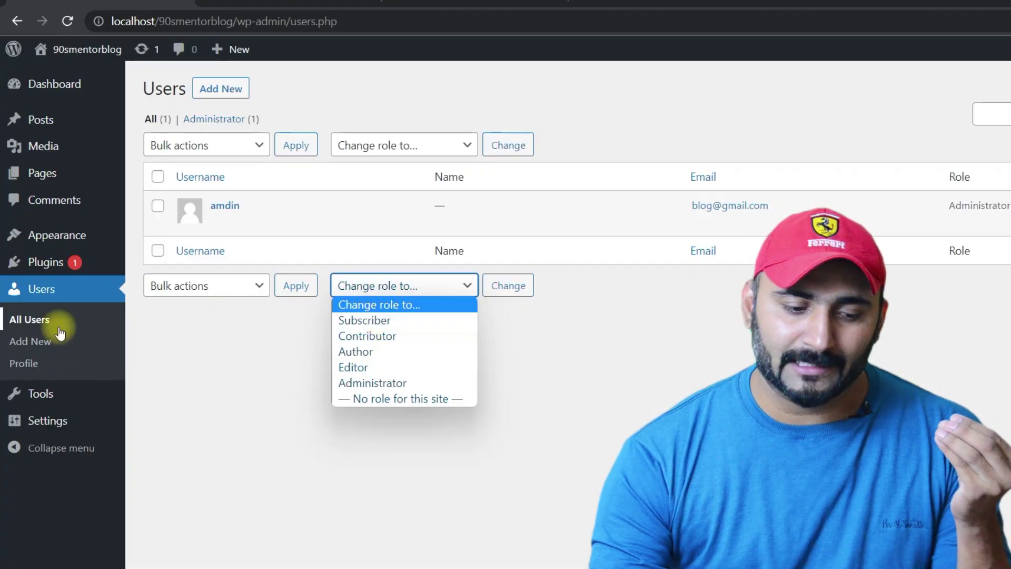
Review the user profile page from the personal options down to account management and application passwords.
click(47, 364)
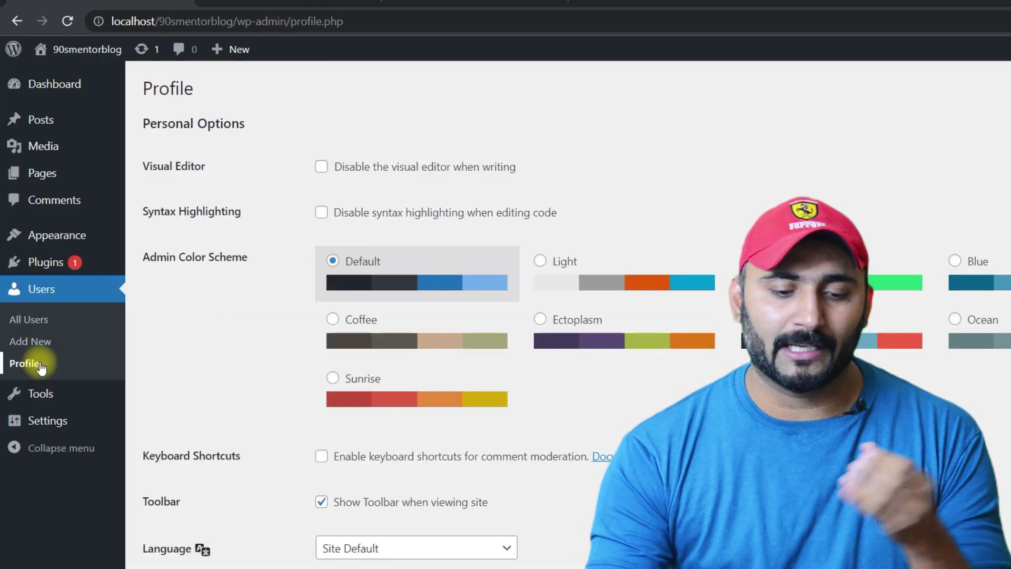
scroll(476, 135, down, 5)
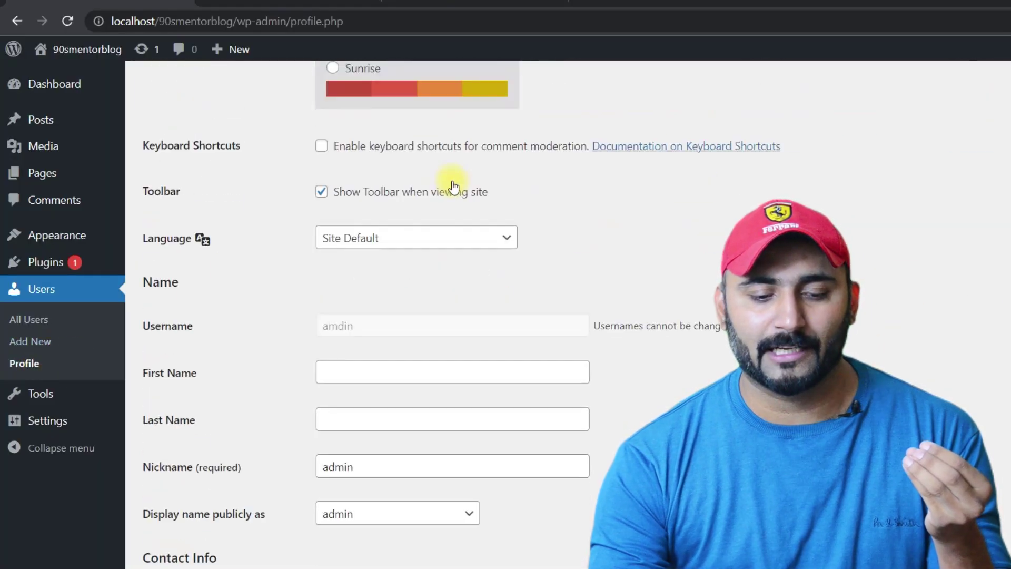
scroll(453, 185, down, 8)
scroll(452, 181, down, 5)
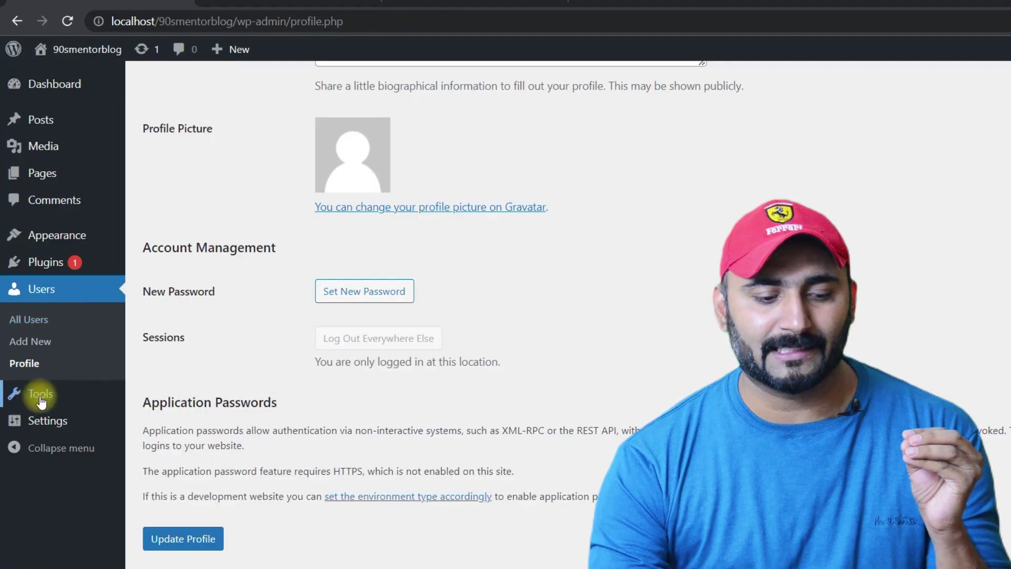
Look over the available Tools entries, and review the General settings through to the date and time formats.
mouse_move(38, 399)
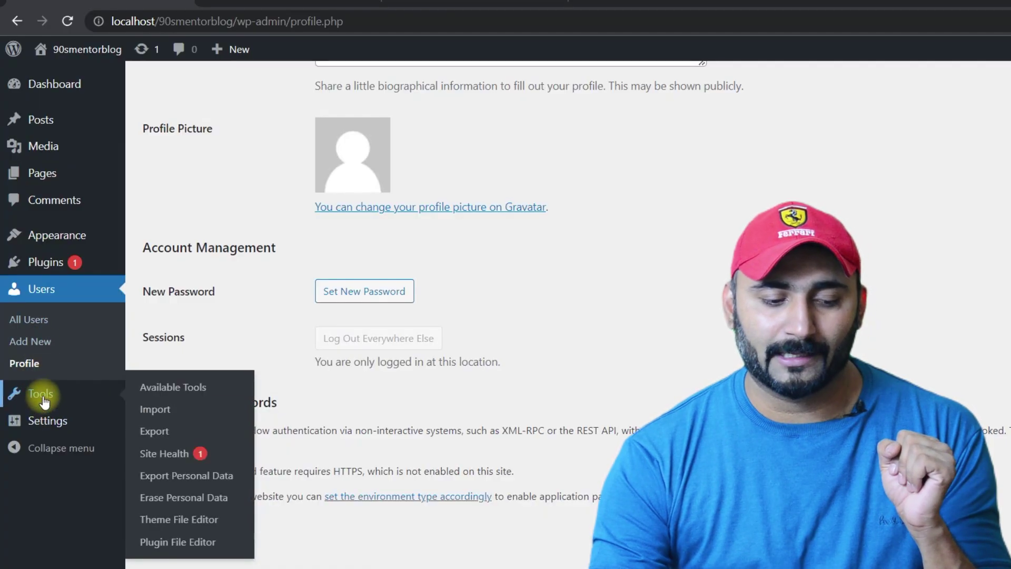
mouse_move(49, 426)
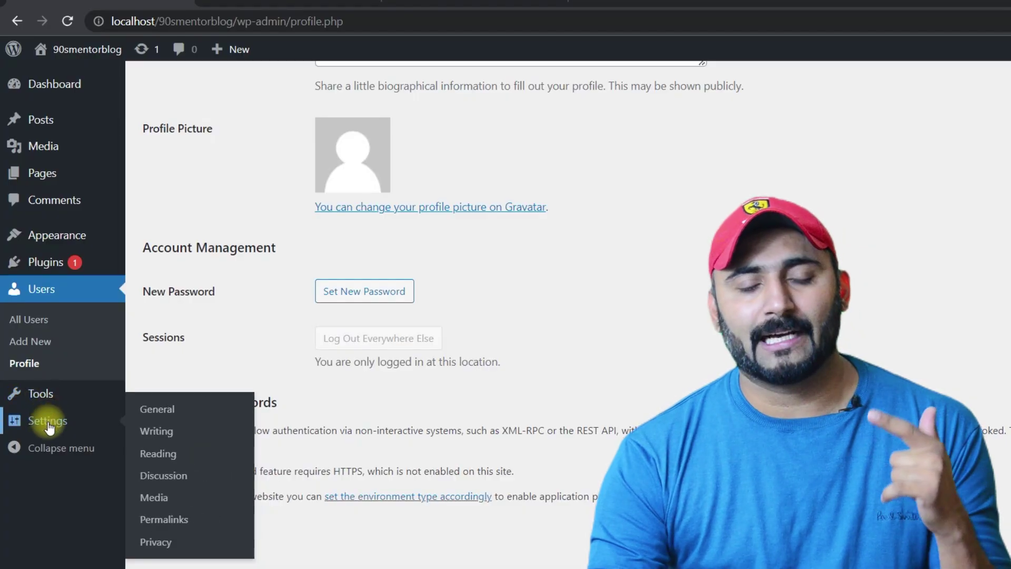
click(49, 426)
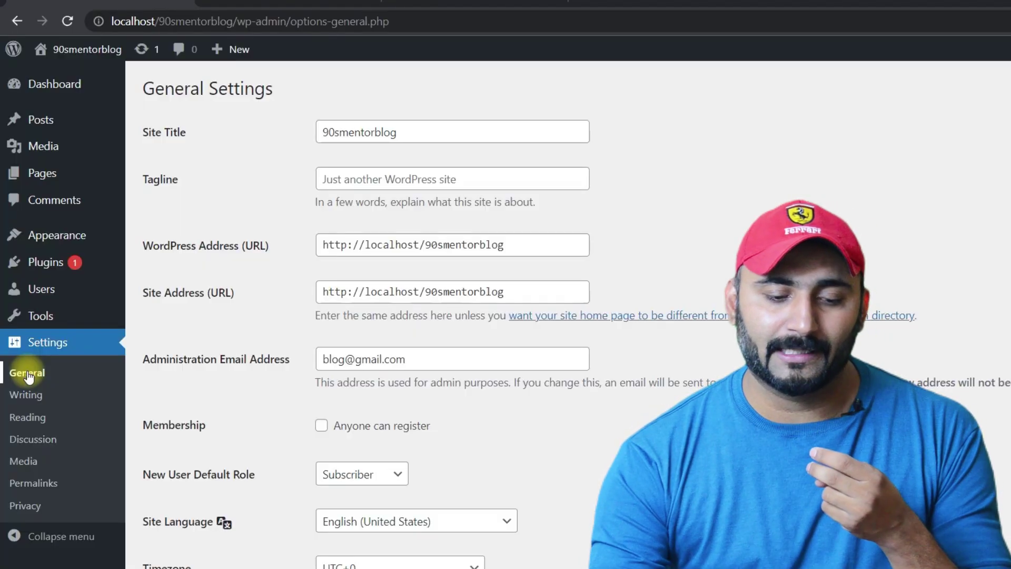
scroll(321, 321, down, 4)
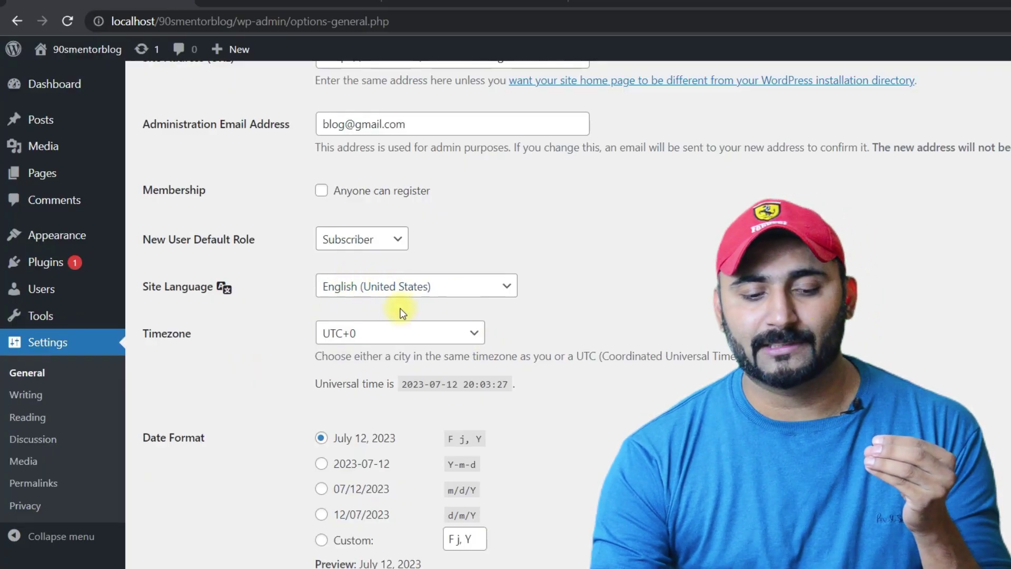
scroll(463, 289, down, 5)
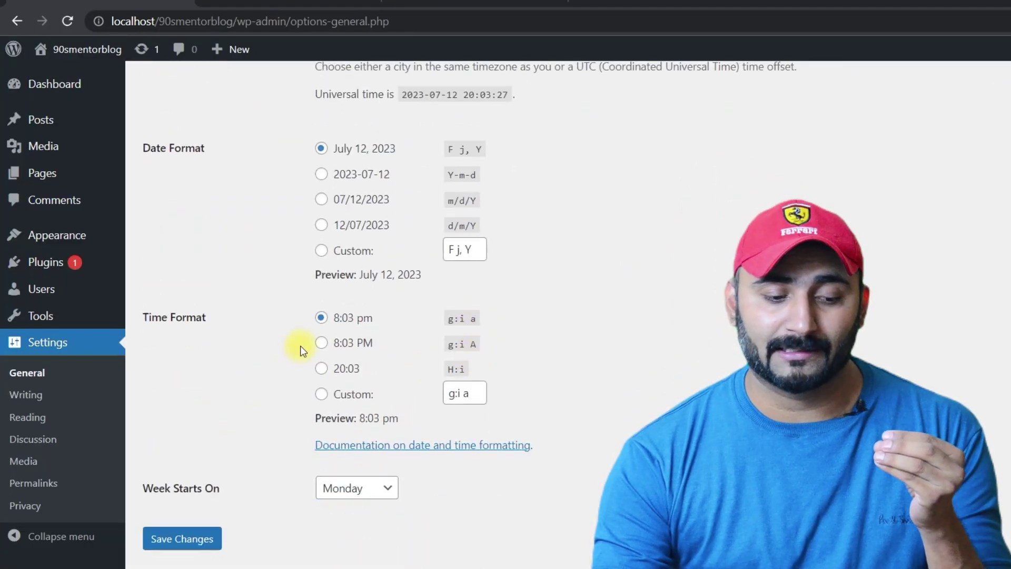
Review the Writing, Reading, Permalinks and Privacy settings pages one after another.
click(36, 404)
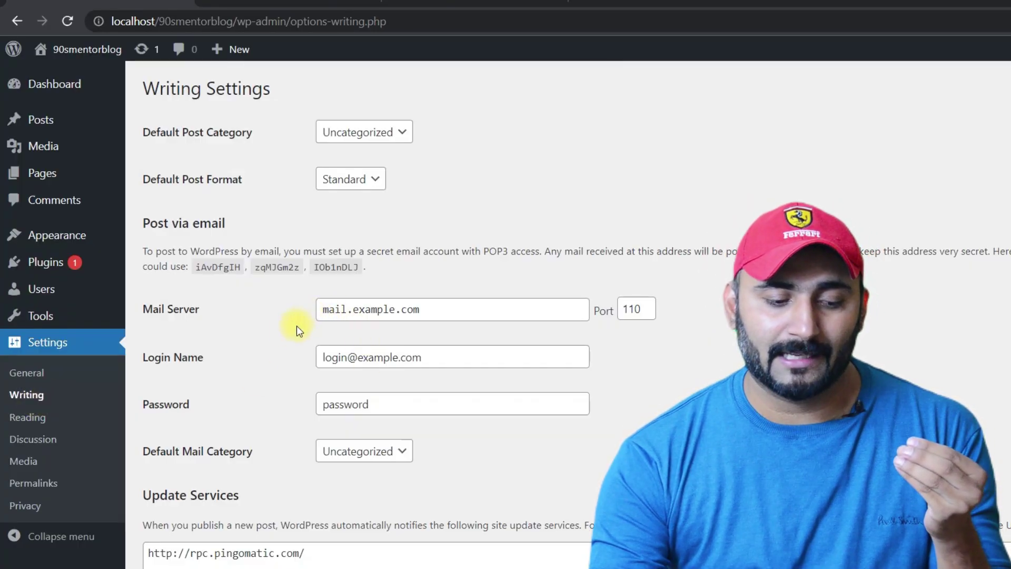
click(31, 417)
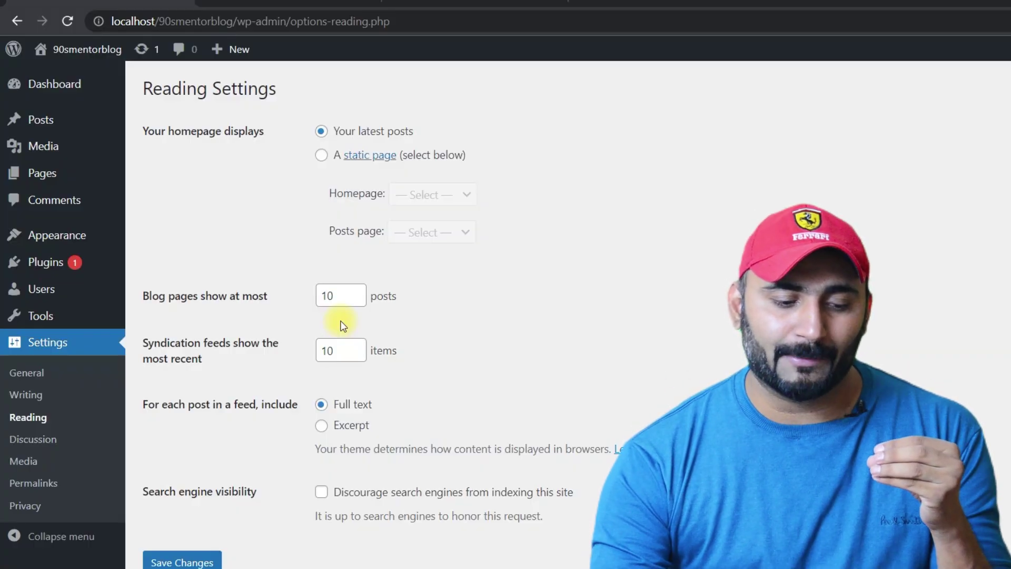
click(35, 483)
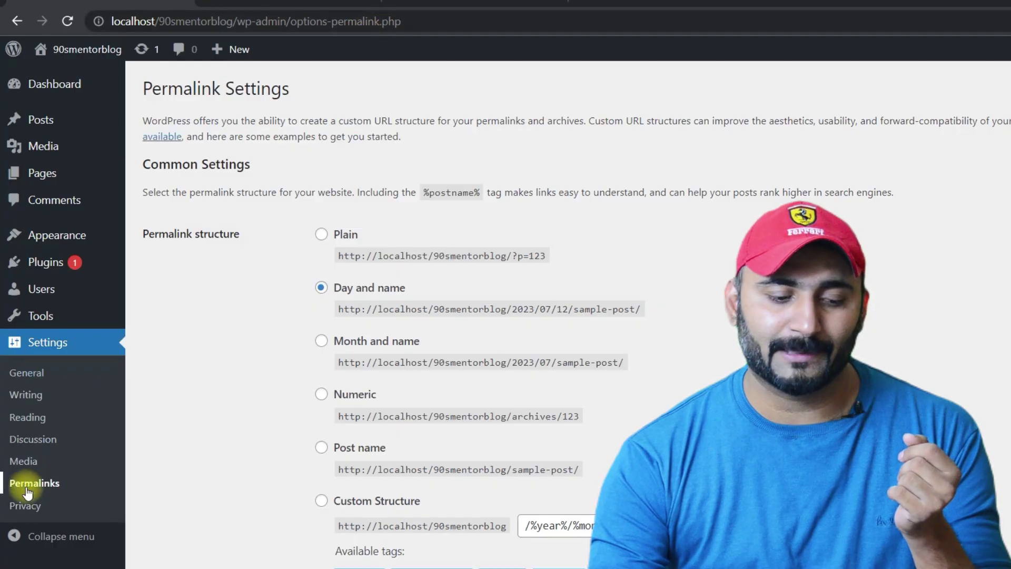
click(30, 506)
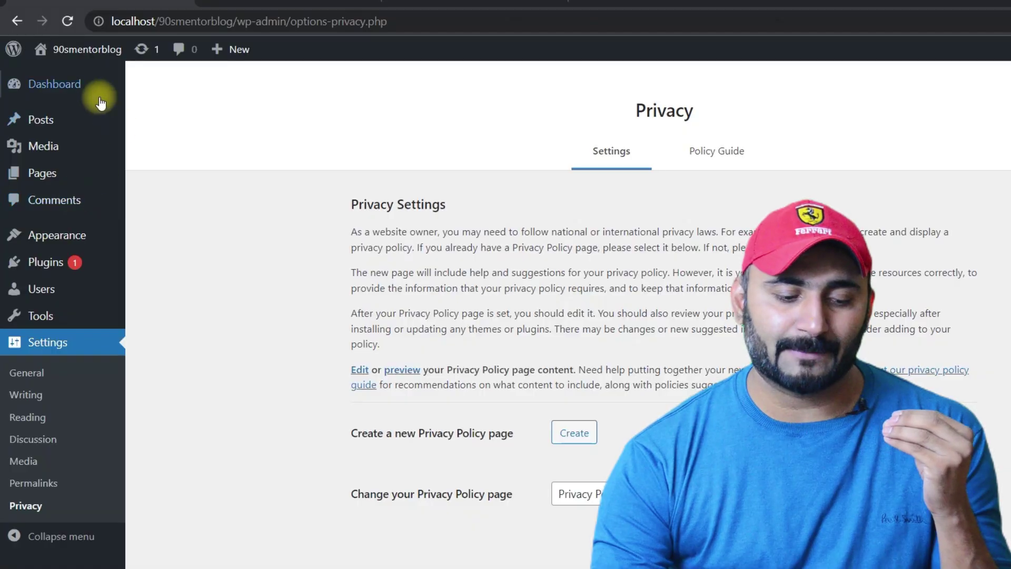
Collapse and re-expand the admin menu, and show the profile and logout options of the admin account.
click(62, 537)
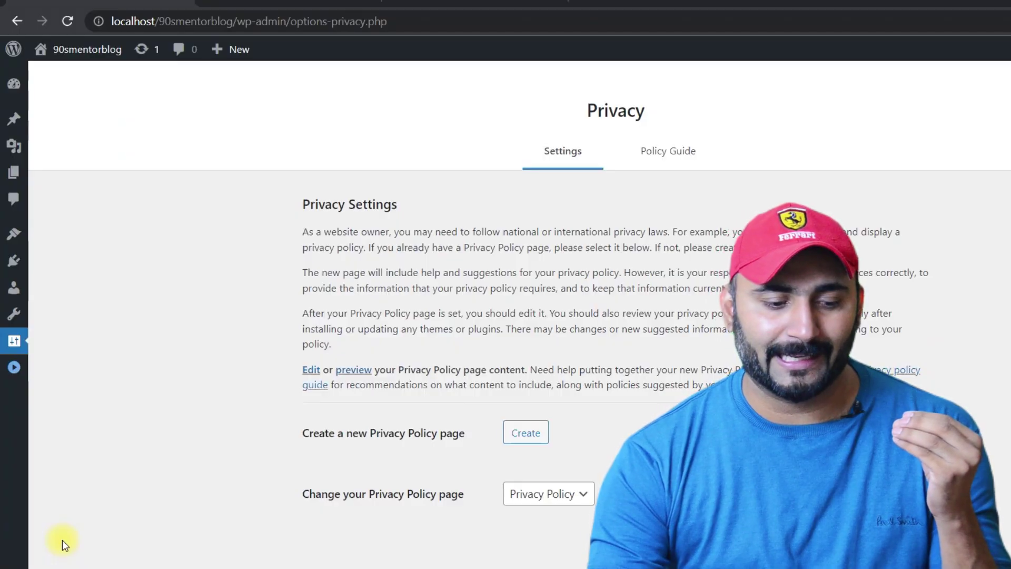
click(14, 371)
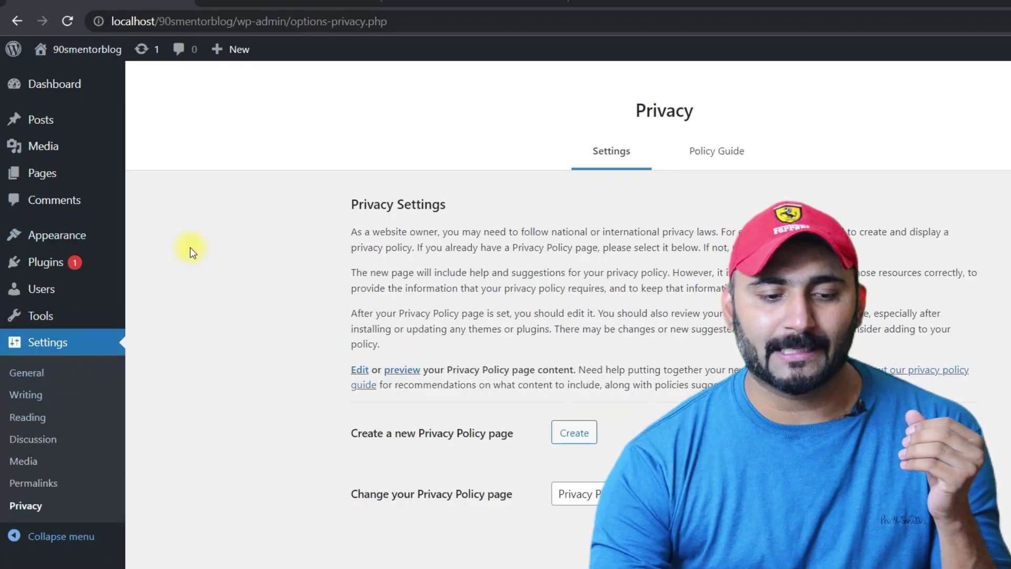
mouse_move(988, 47)
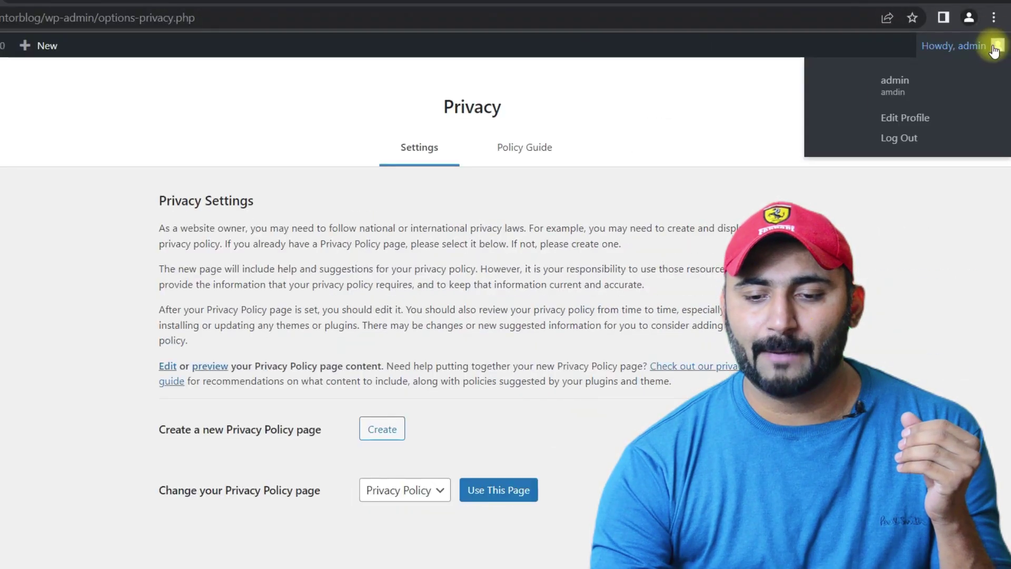